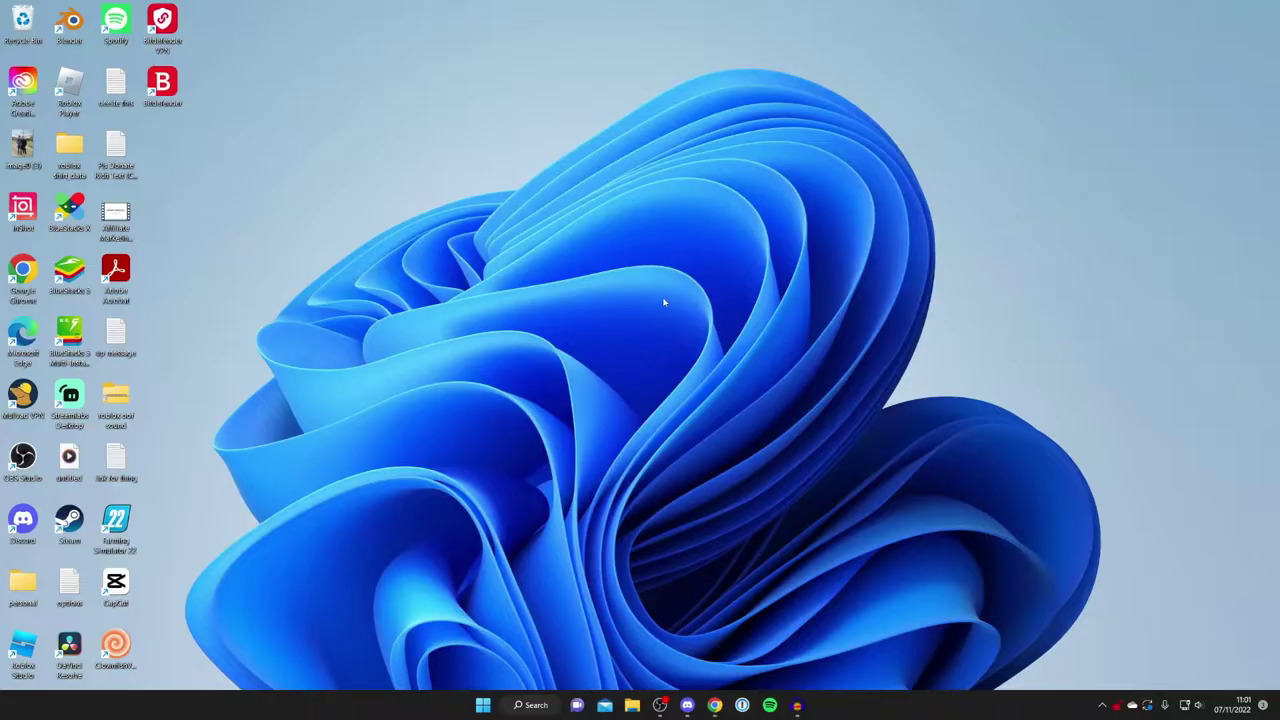
# Bring up OBS, minimize it again, and restore Chrome on the Google homepage.
pyautogui.moveTo(659, 705)
pyautogui.click(680, 610)
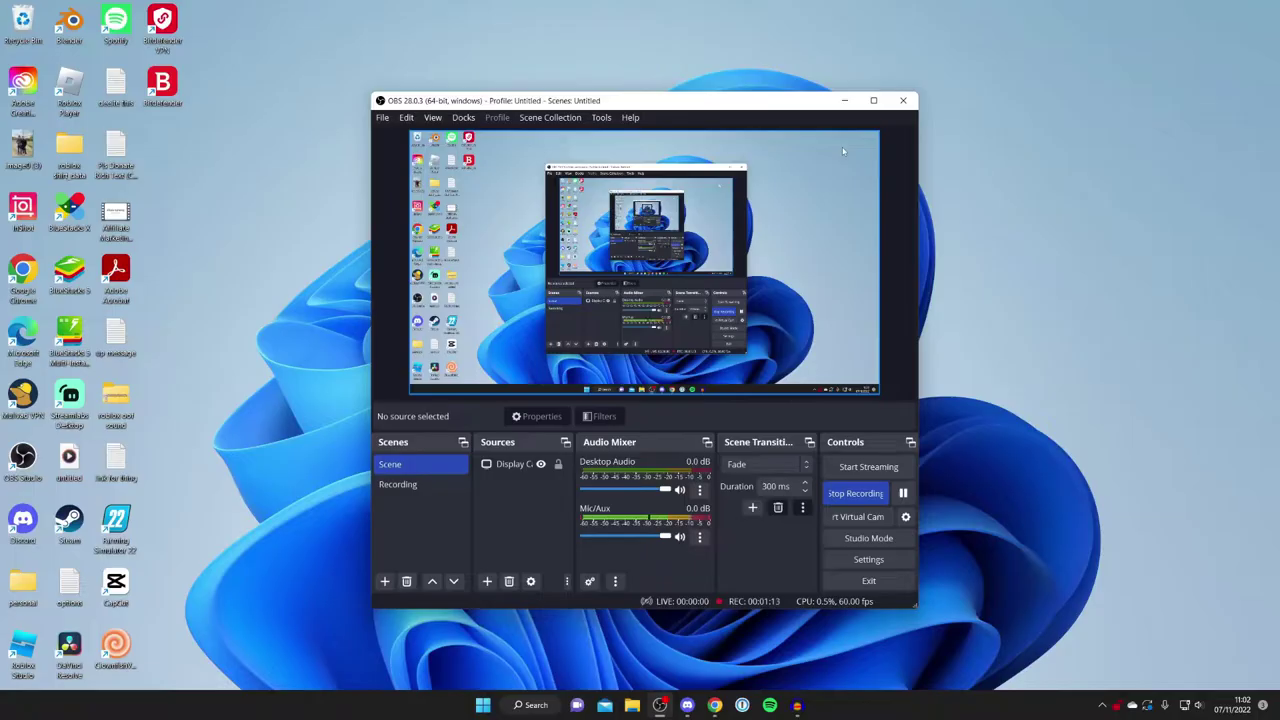
pyautogui.click(845, 100)
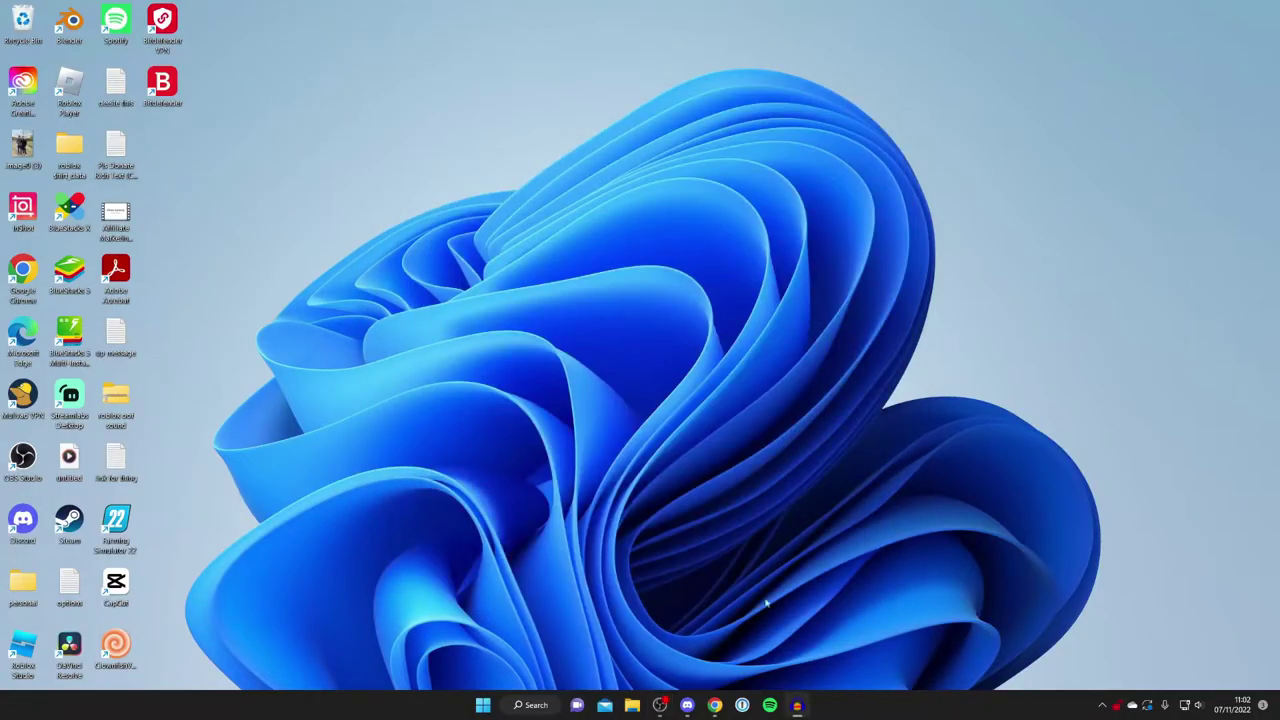
pyautogui.click(714, 706)
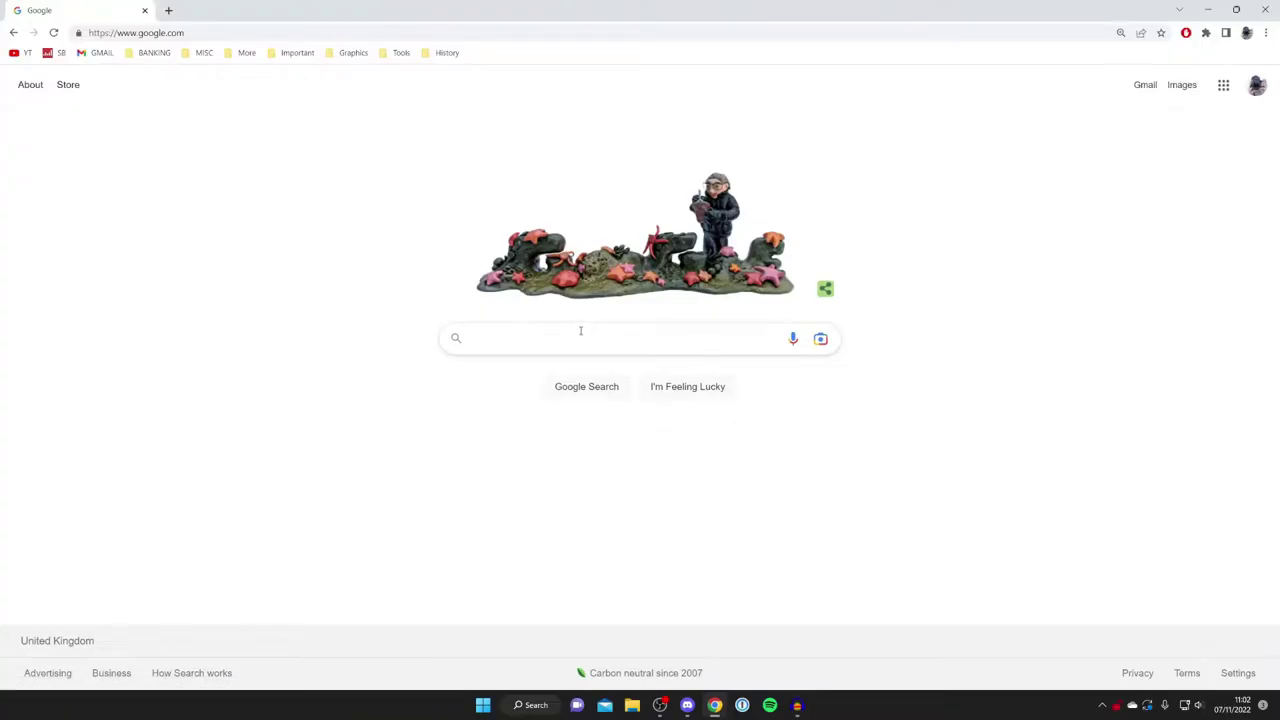
# Search Google for 'tiktok live studio' and download the Windows installer from tiktok.com.
pyautogui.click(477, 348)
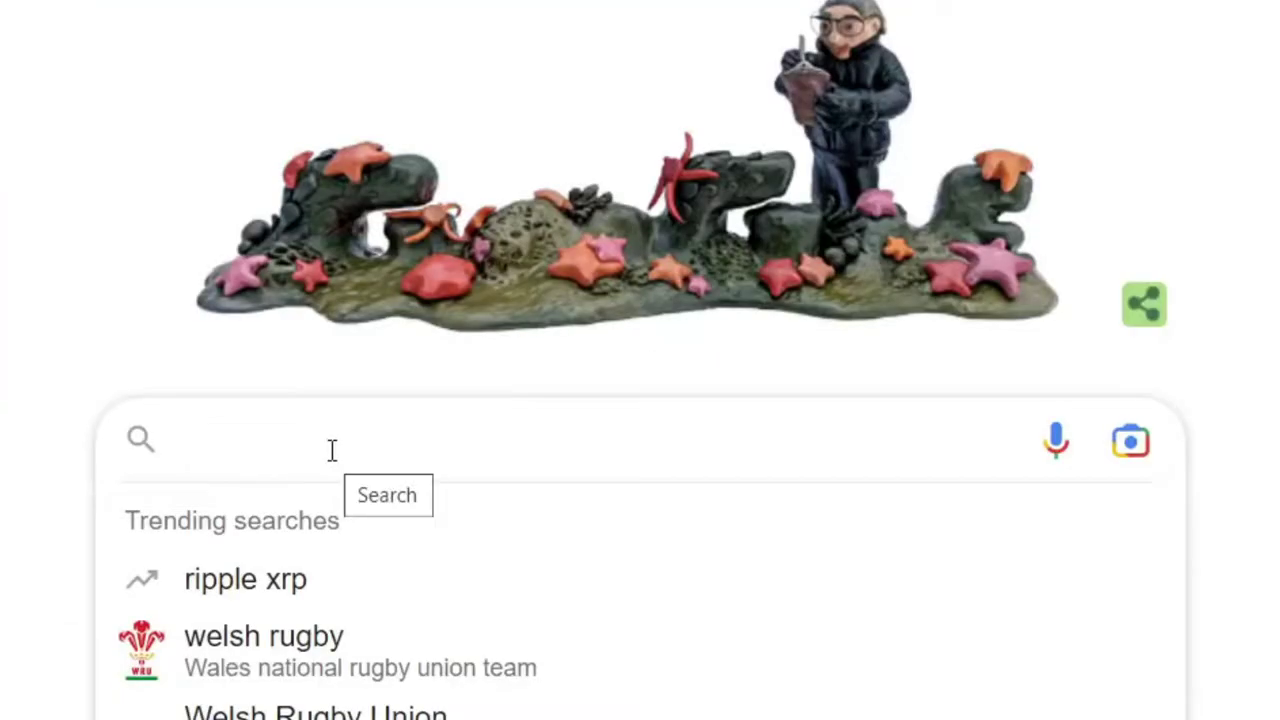
pyautogui.write('tiktok live studio')
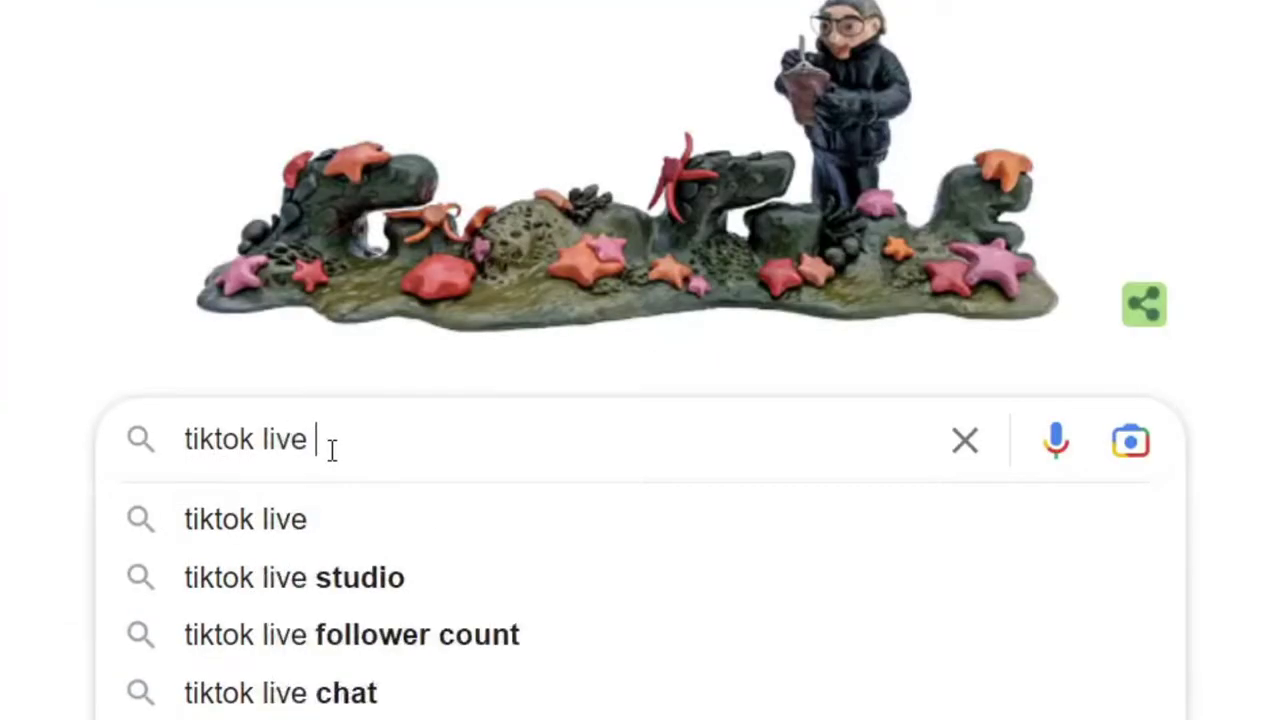
pyautogui.press('Return')
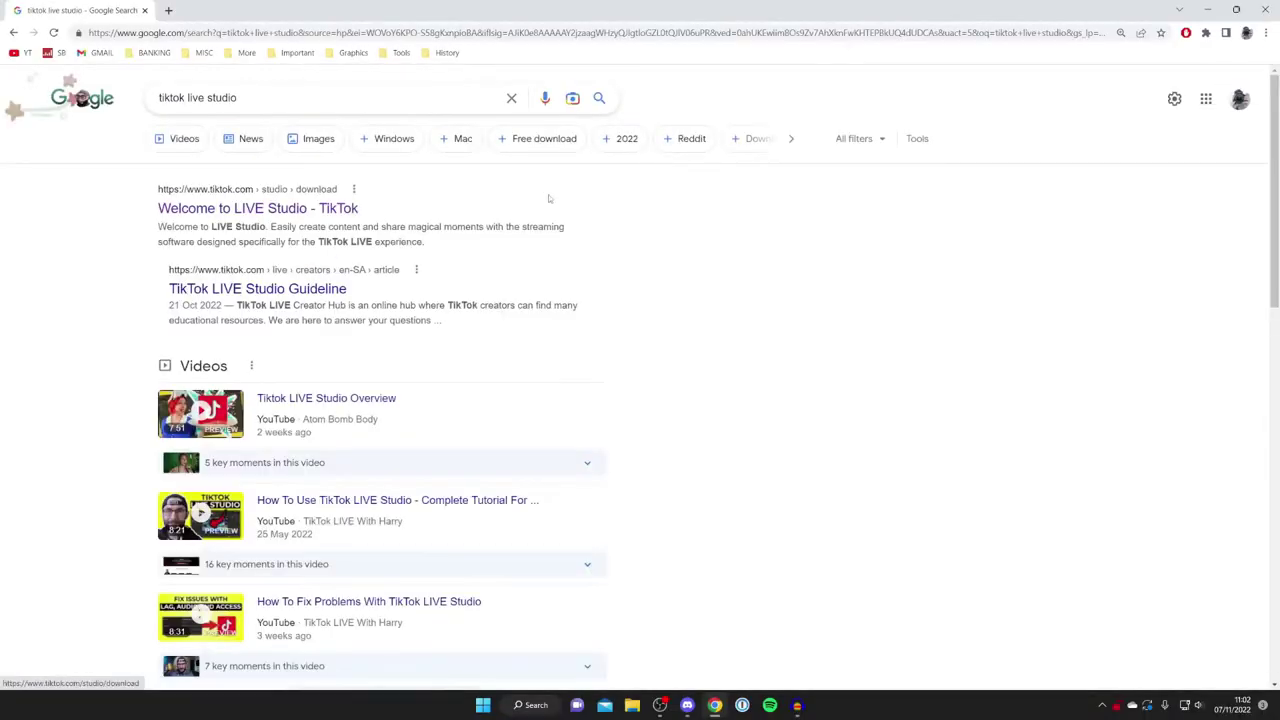
pyautogui.click(320, 207)
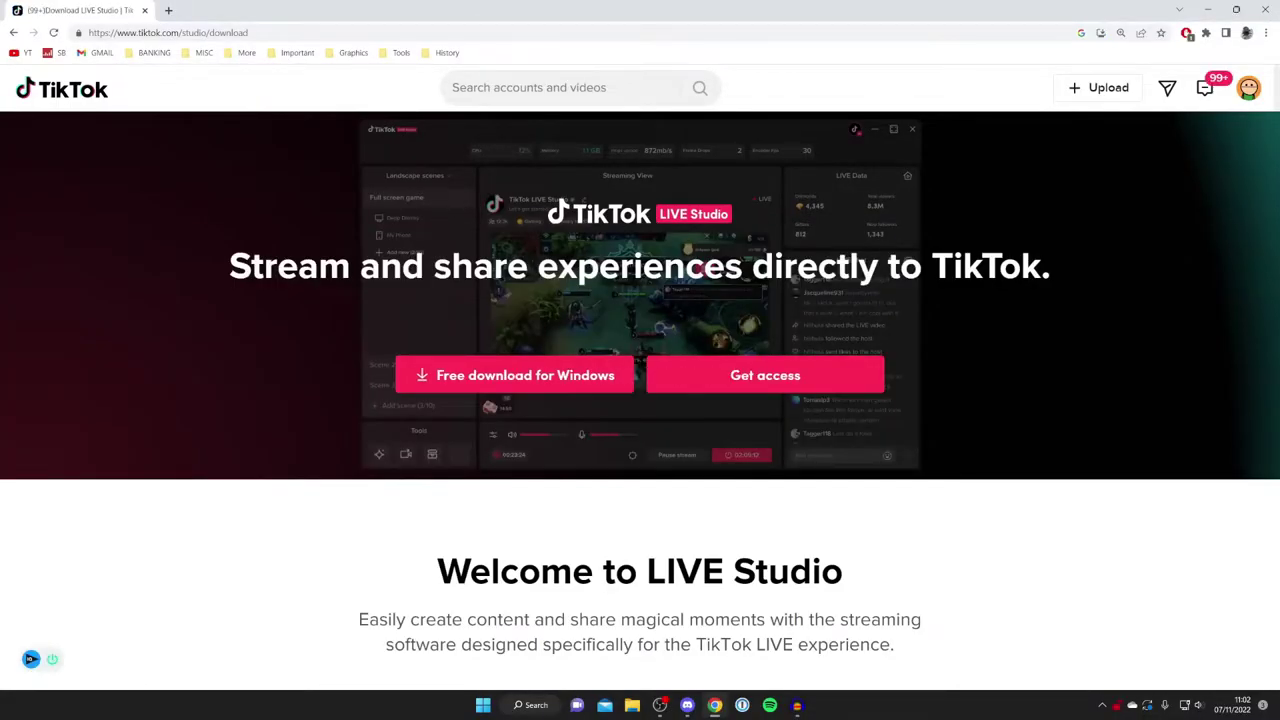
pyautogui.click(543, 372)
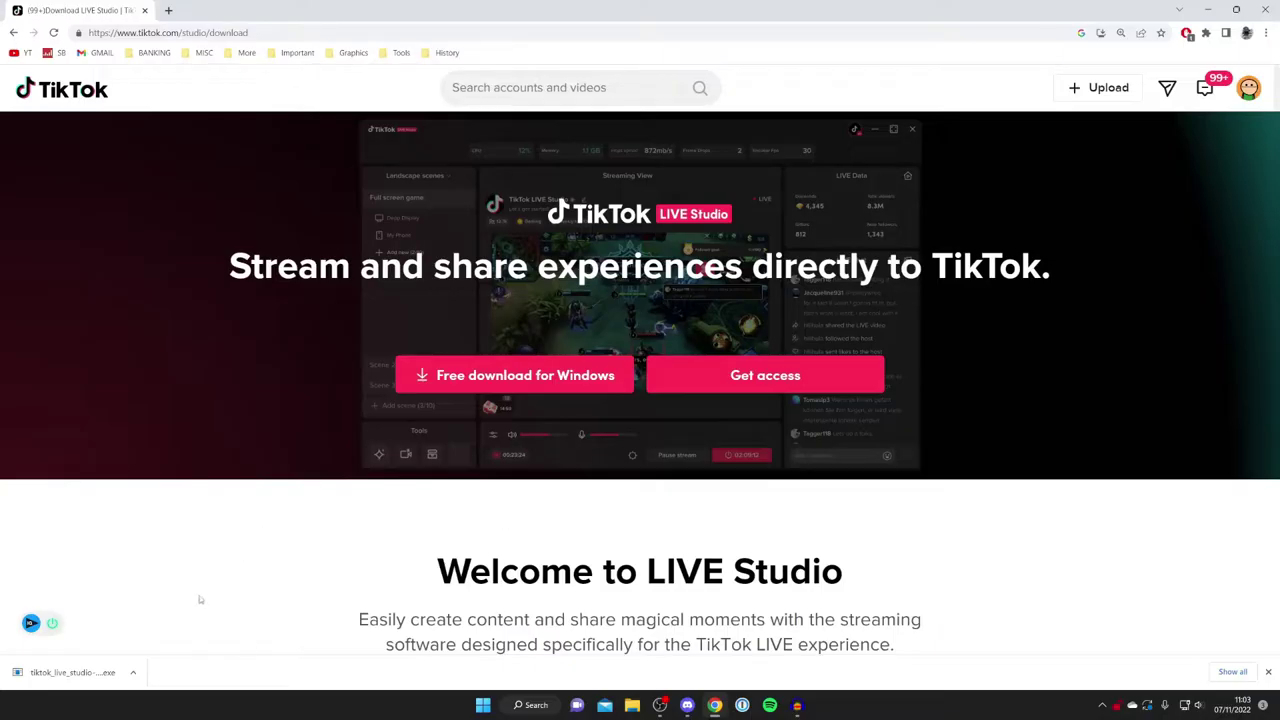
# Copy the downloaded installer onto the desktop and close Chrome.
pyautogui.doubleClick(645, 7)
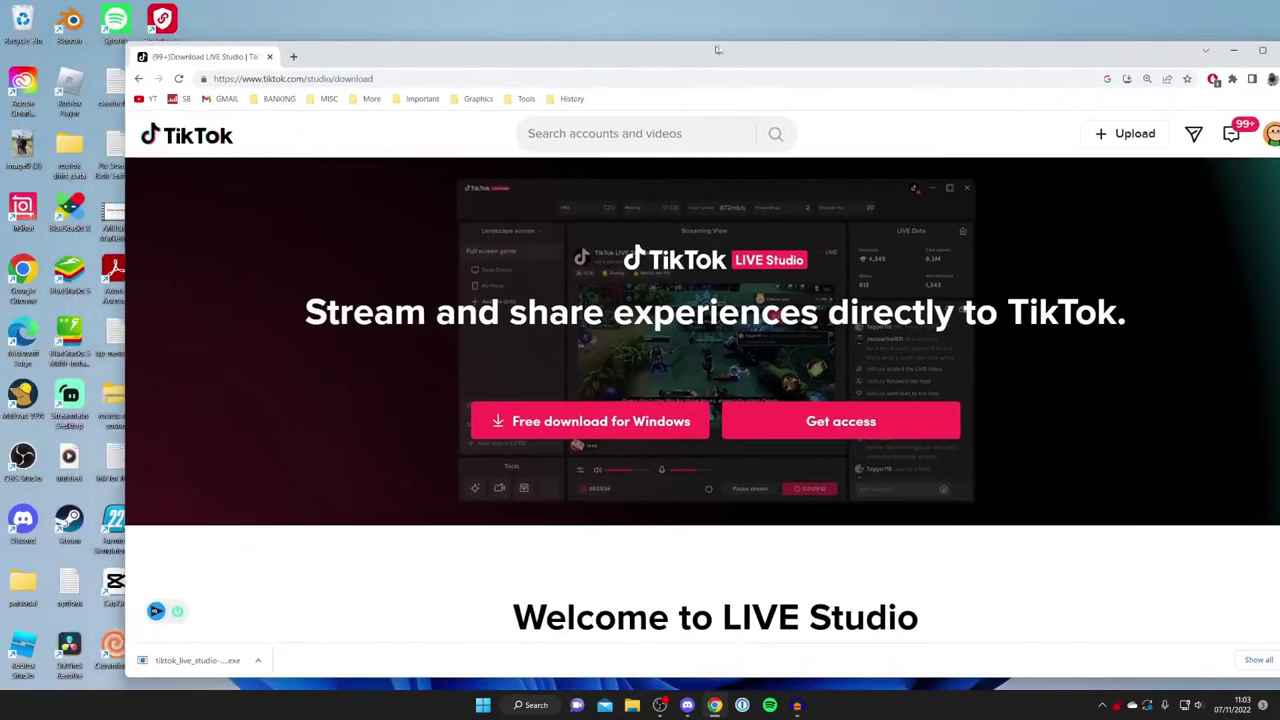
pyautogui.moveTo(352, 655); pyautogui.dragTo(256, 452)
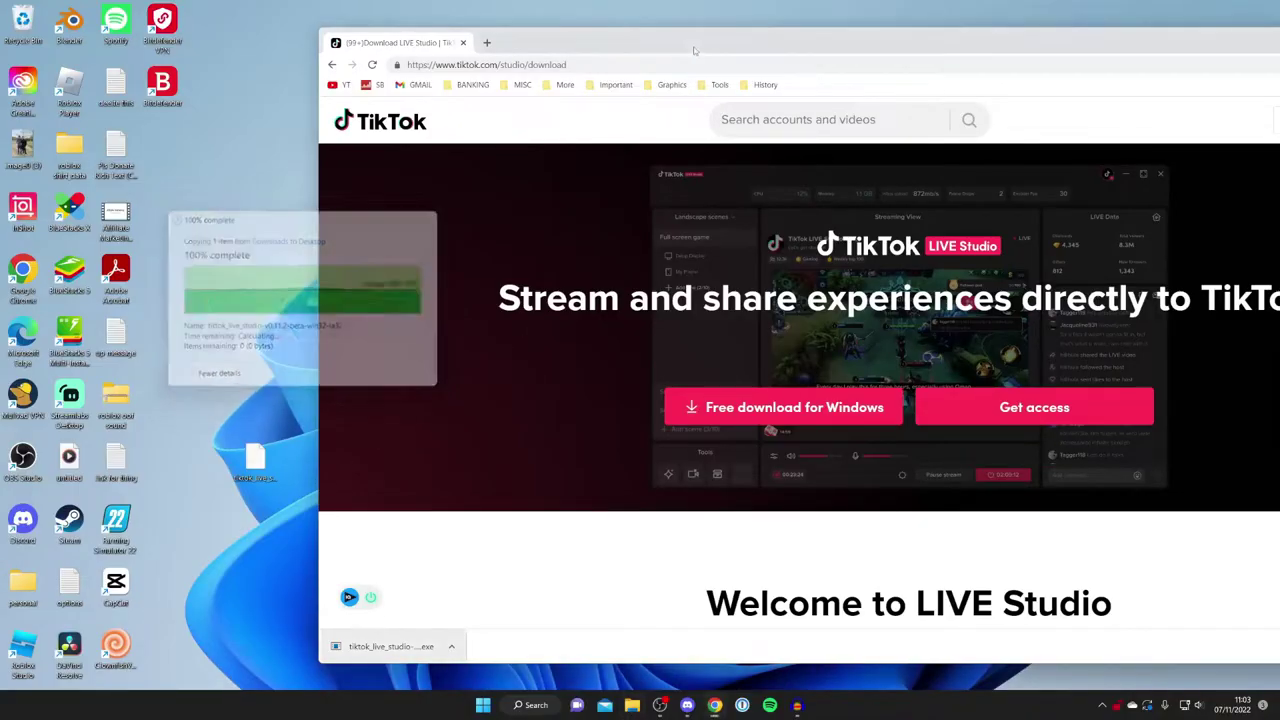
pyautogui.moveTo(694, 59); pyautogui.dragTo(414, 129)
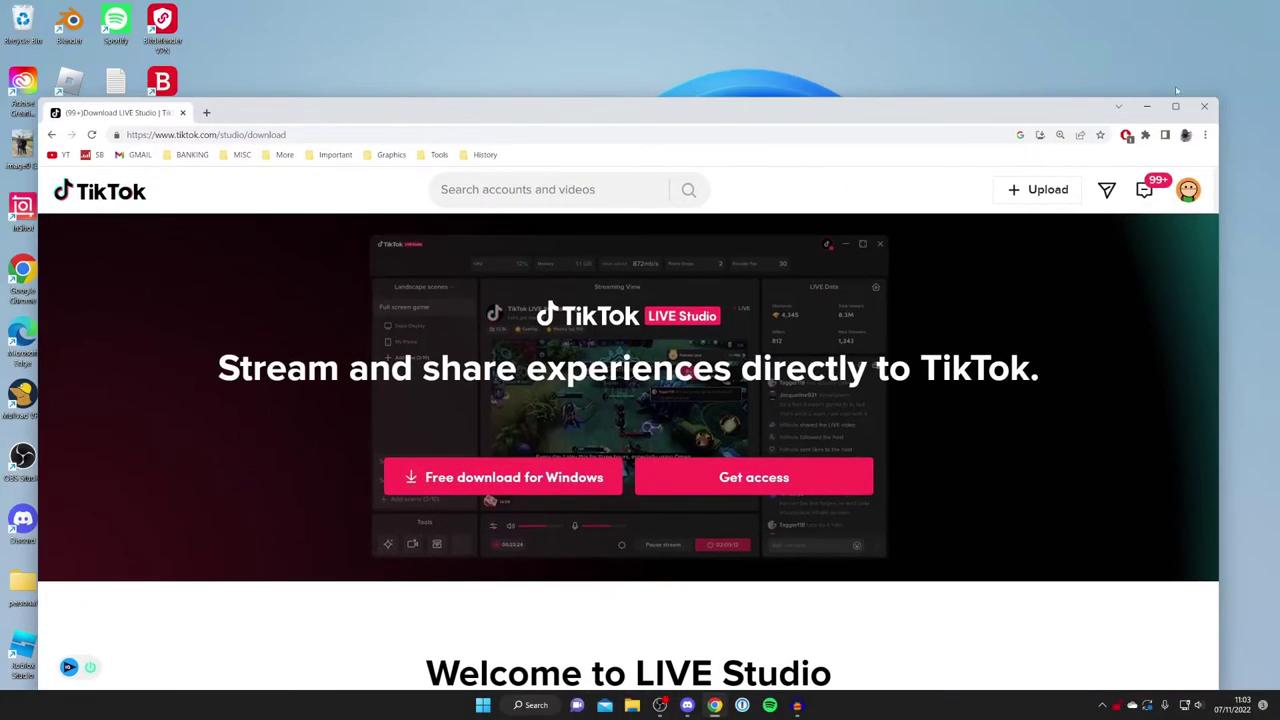
pyautogui.click(1204, 106)
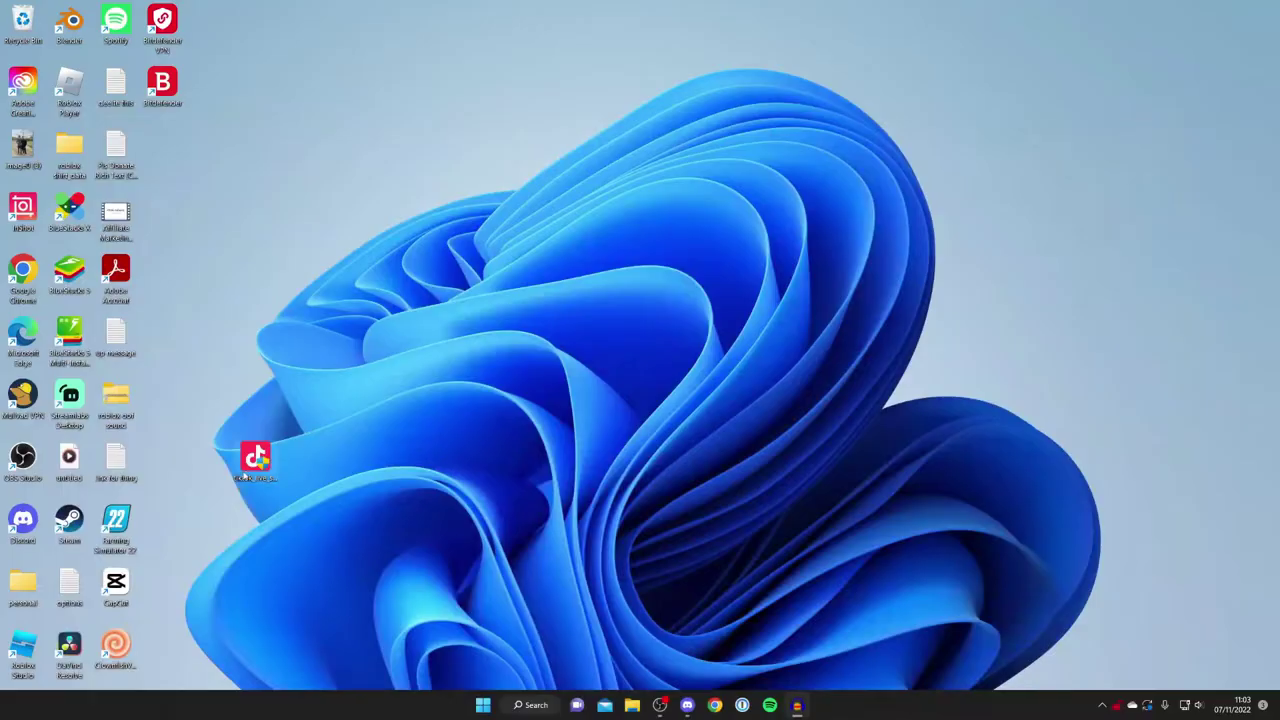
# Run the installer, allow changes, and install to the default Program Files (x86) folder.
pyautogui.doubleClick(255, 458)
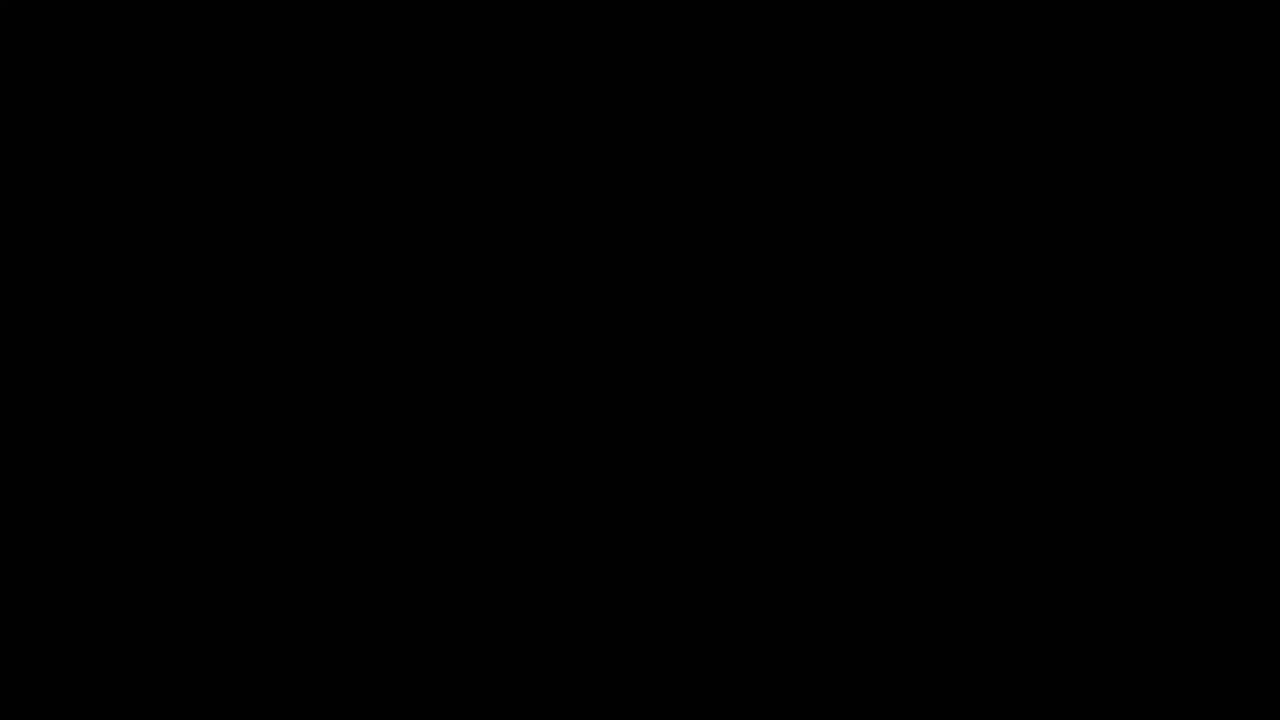
pyautogui.click(562, 596)
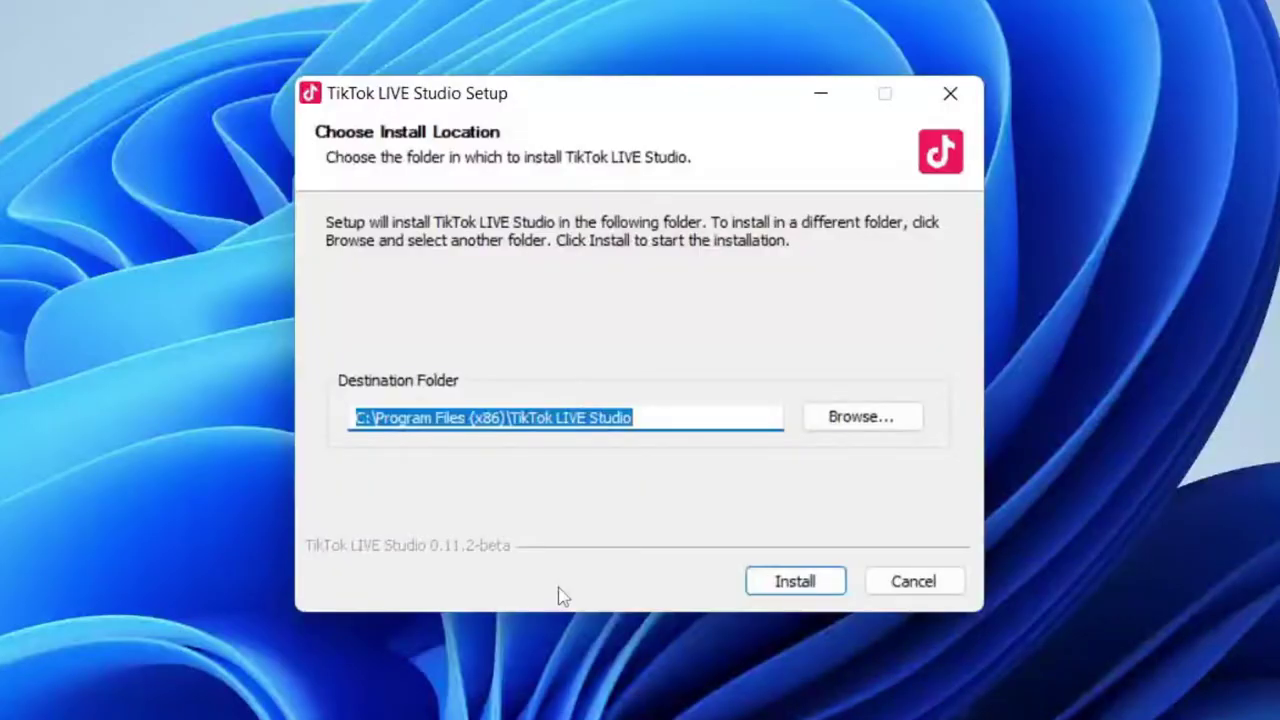
pyautogui.click(812, 591)
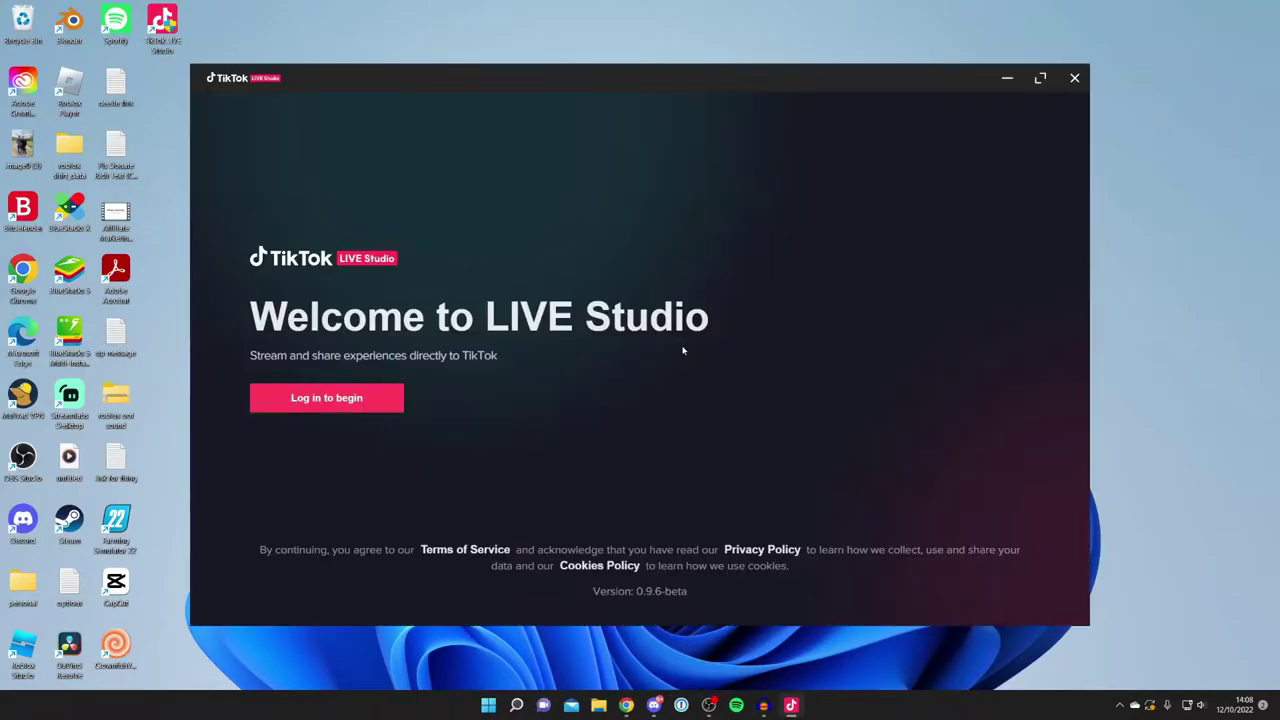
# Log in, start the setup wizard, and keep Default device as the microphone.
pyautogui.click(343, 398)
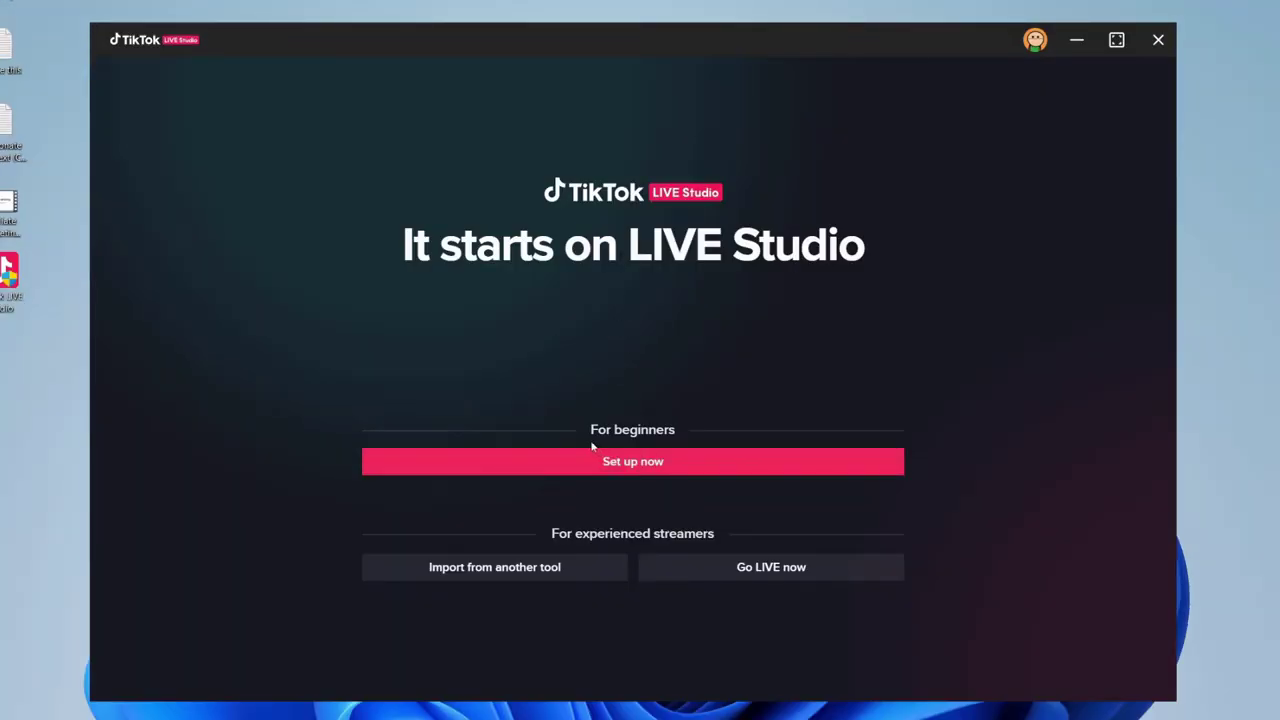
pyautogui.click(648, 466)
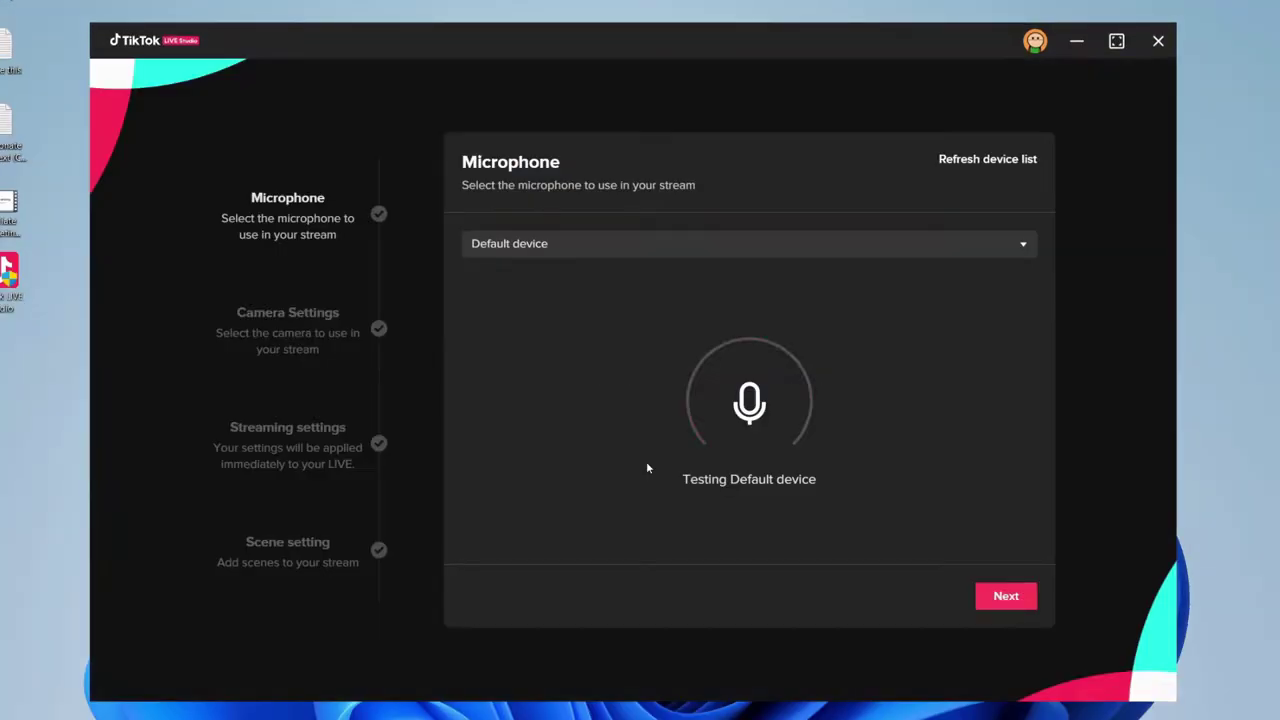
pyautogui.click(561, 244)
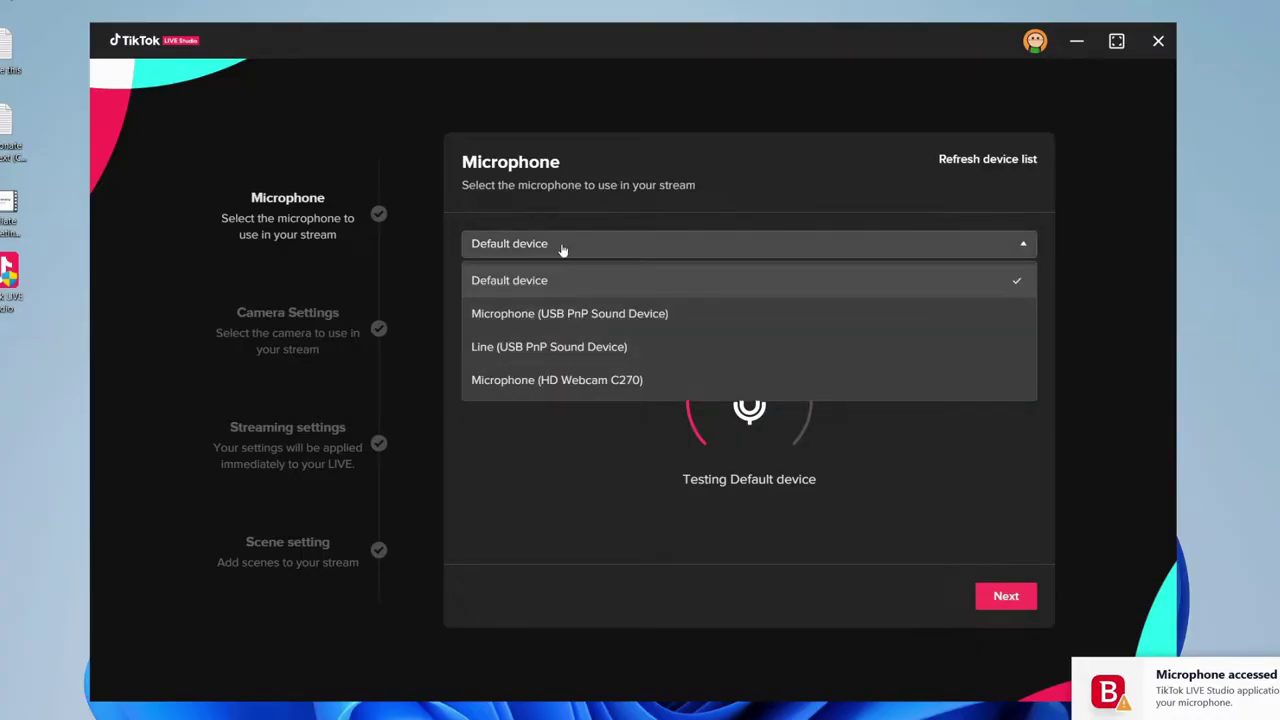
pyautogui.click(562, 249)
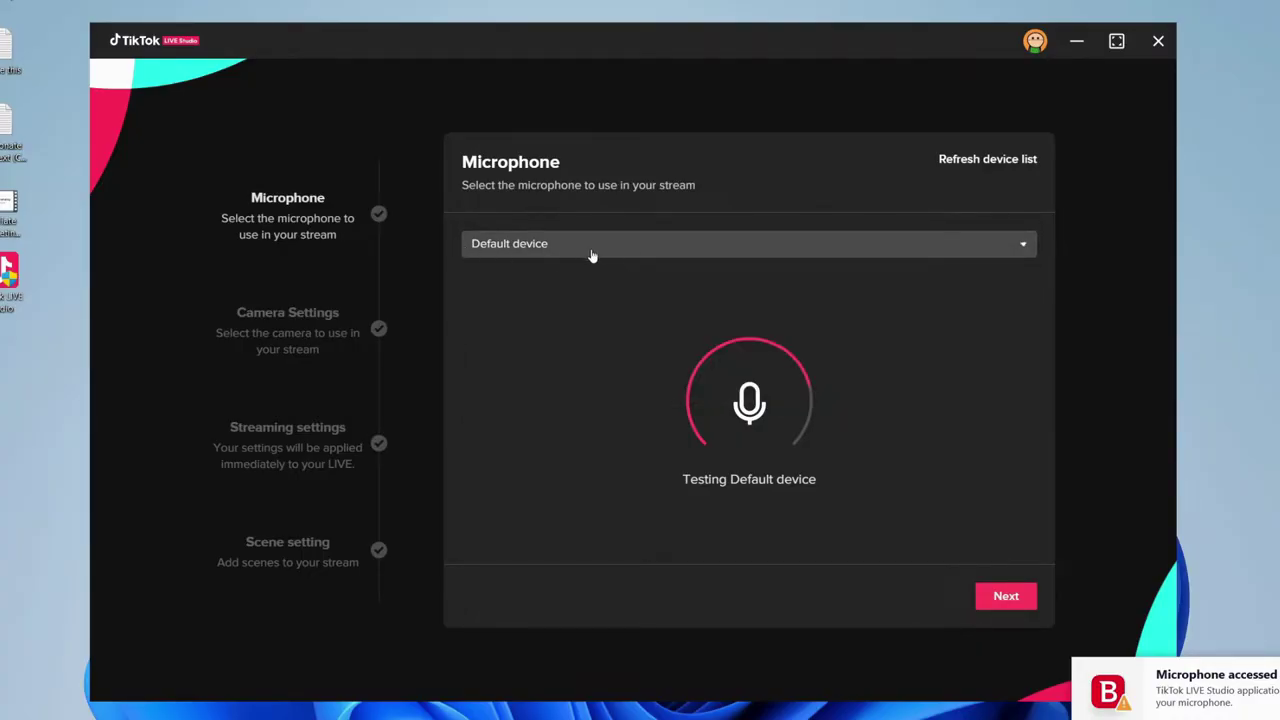
# Keep OBS Virtual Camera as the camera and run the streaming speed test.
pyautogui.click(1006, 597)
pyautogui.click(533, 250)
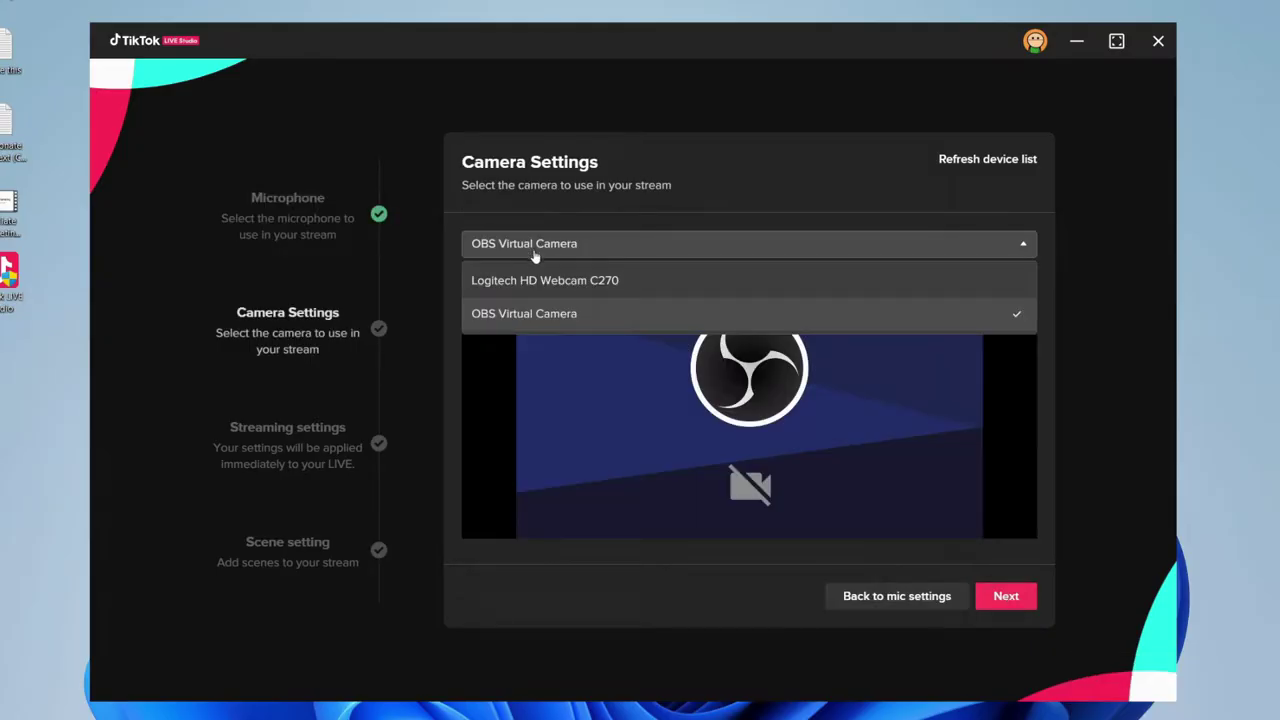
pyautogui.click(556, 321)
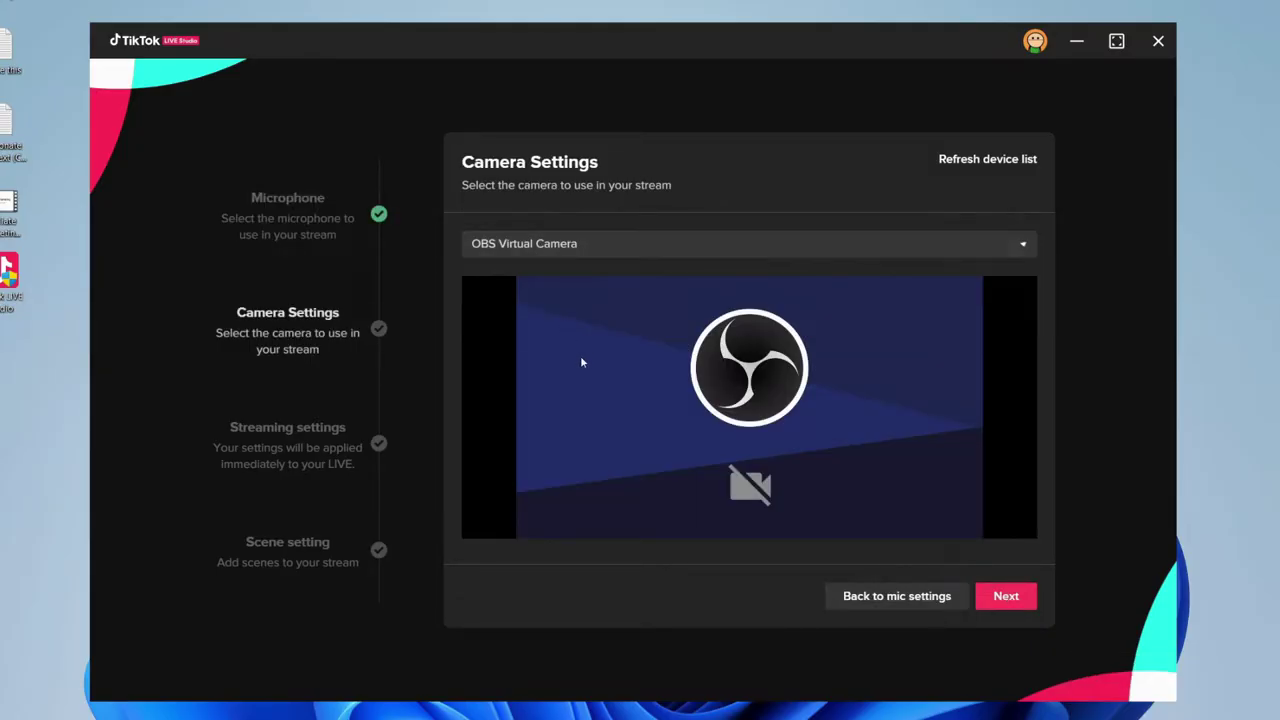
pyautogui.click(1006, 596)
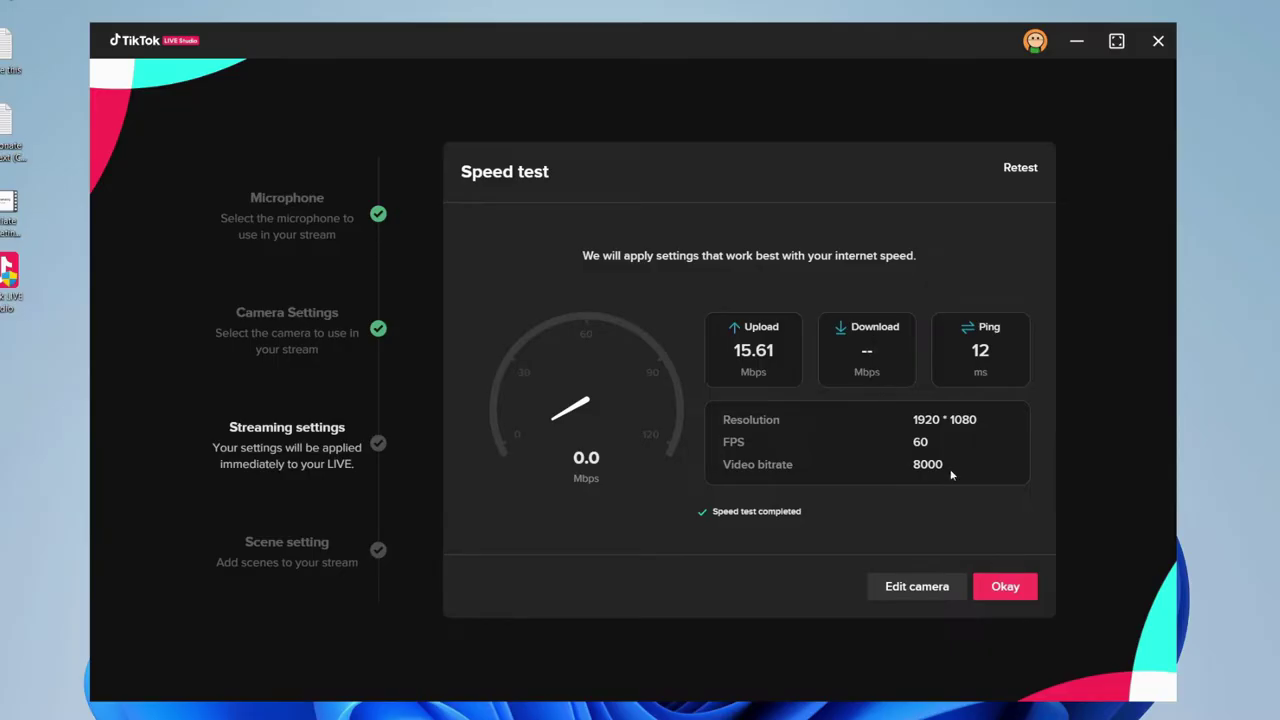
# Accept the suggested 1080P 60 FPS streaming settings from the speed test.
pyautogui.click(1007, 588)
pyautogui.scroll(-1, 726, 352)
pyautogui.scroll(-3, 725, 352)
pyautogui.scroll(4, 723, 360)
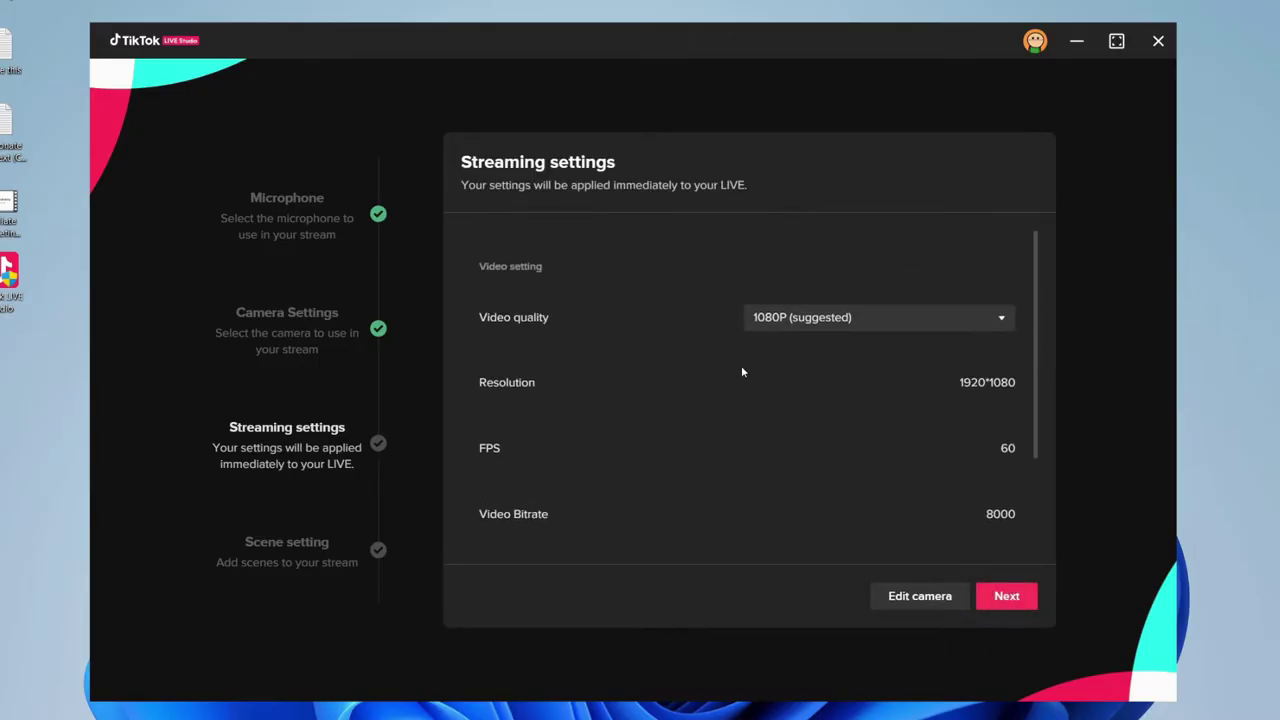
pyautogui.click(1012, 599)
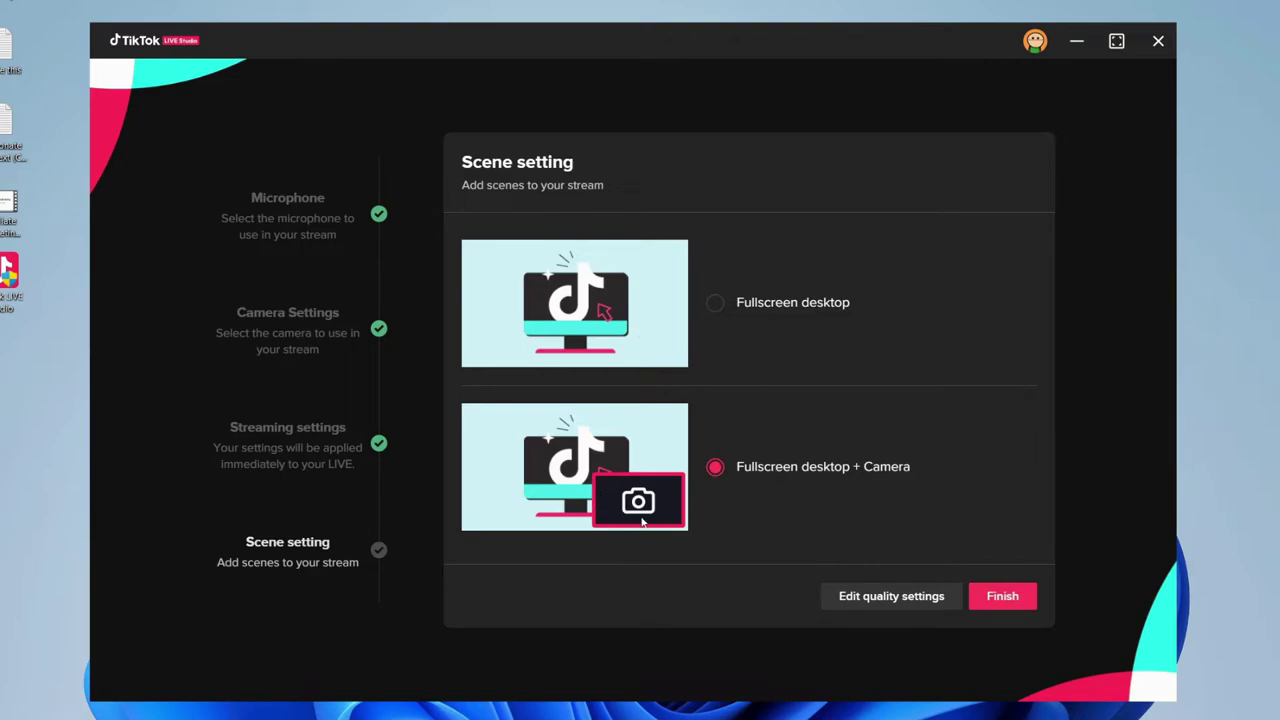
# Choose the Fullscreen desktop + Camera scene template and finish the wizard.
pyautogui.click(775, 303)
pyautogui.click(765, 470)
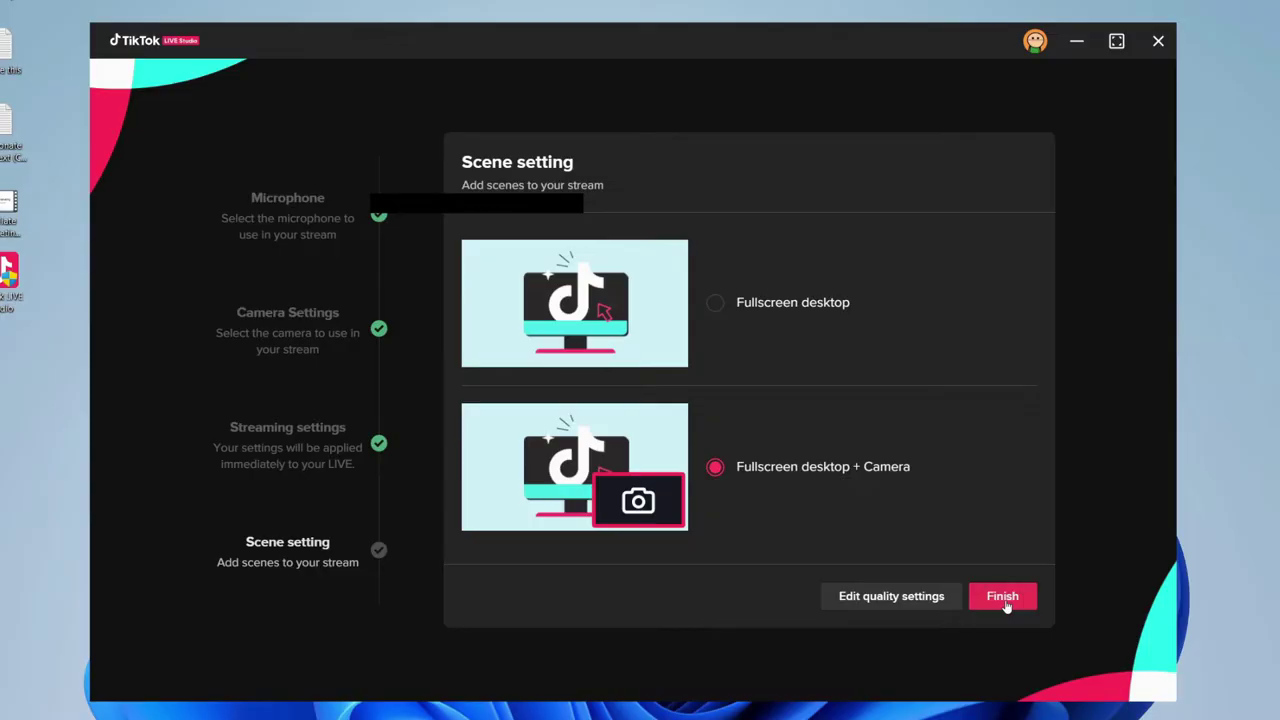
pyautogui.click(1003, 596)
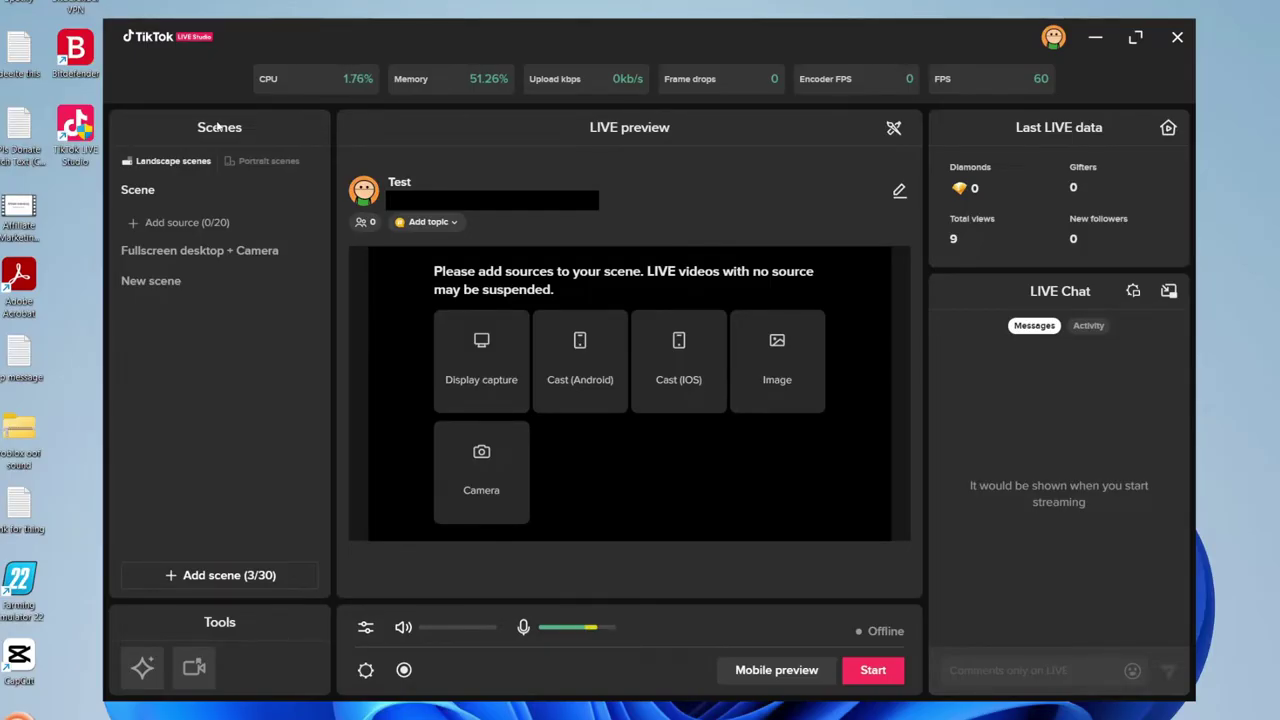
# View the Fullscreen desktop + Camera and New scene sources, each a Display capture.
pyautogui.click(156, 254)
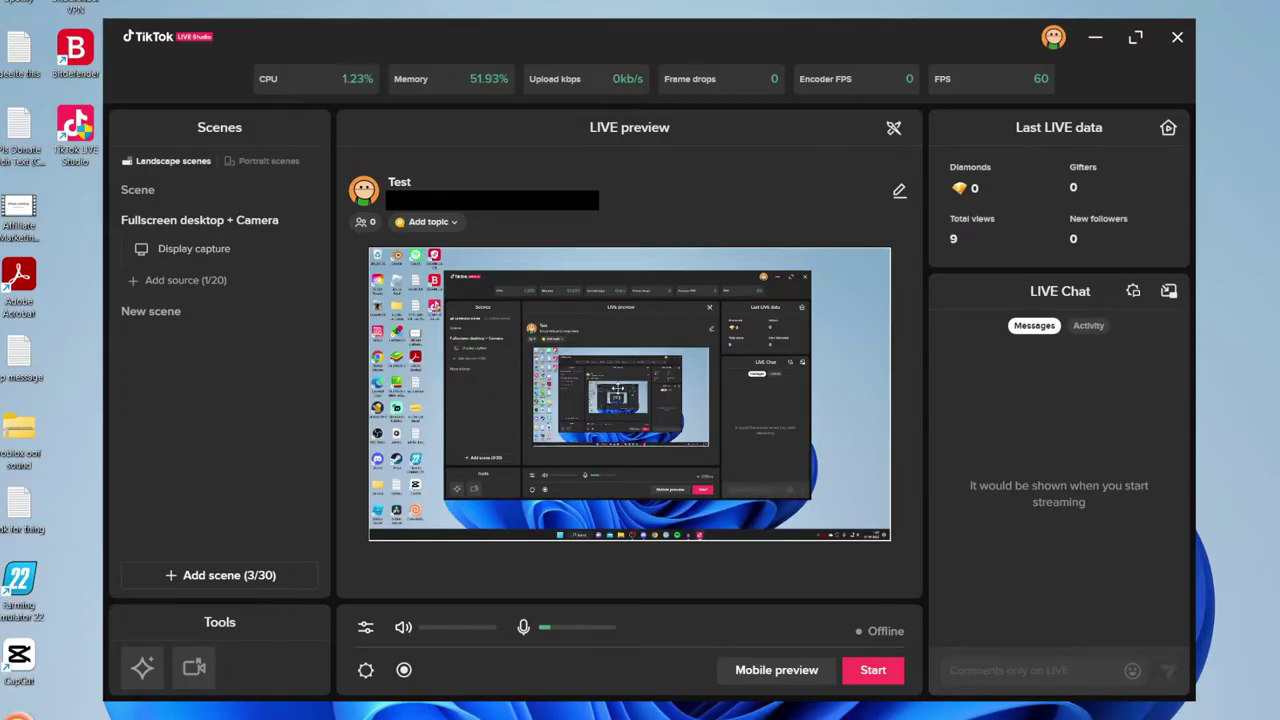
pyautogui.click(164, 313)
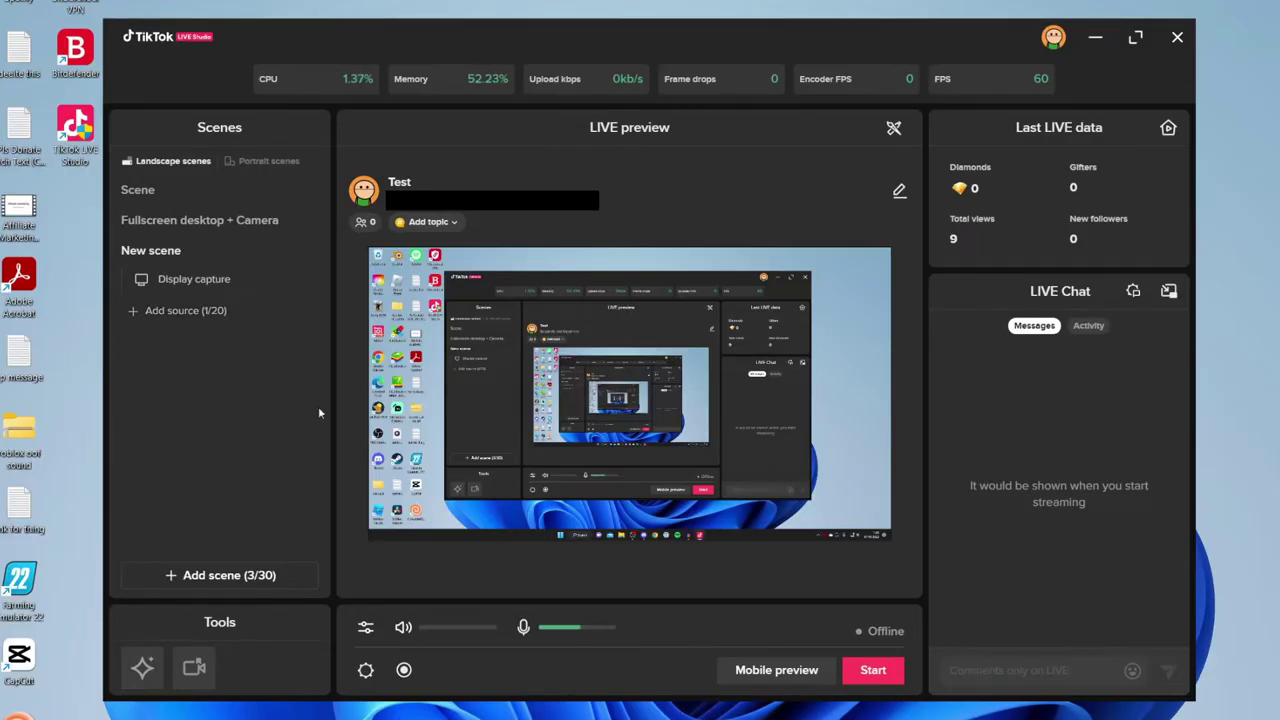
# Add a fourth scene with a Display1 display capture source.
pyautogui.click(267, 573)
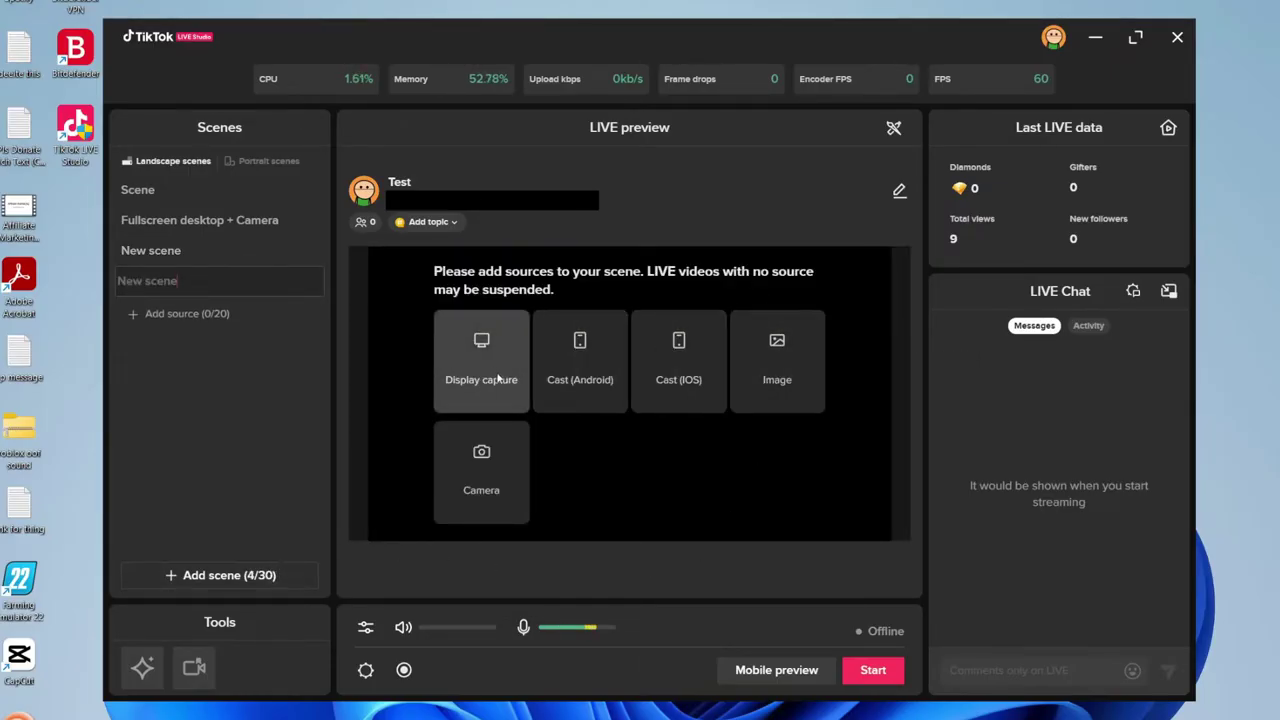
pyautogui.press('Return')
pyautogui.click(530, 346)
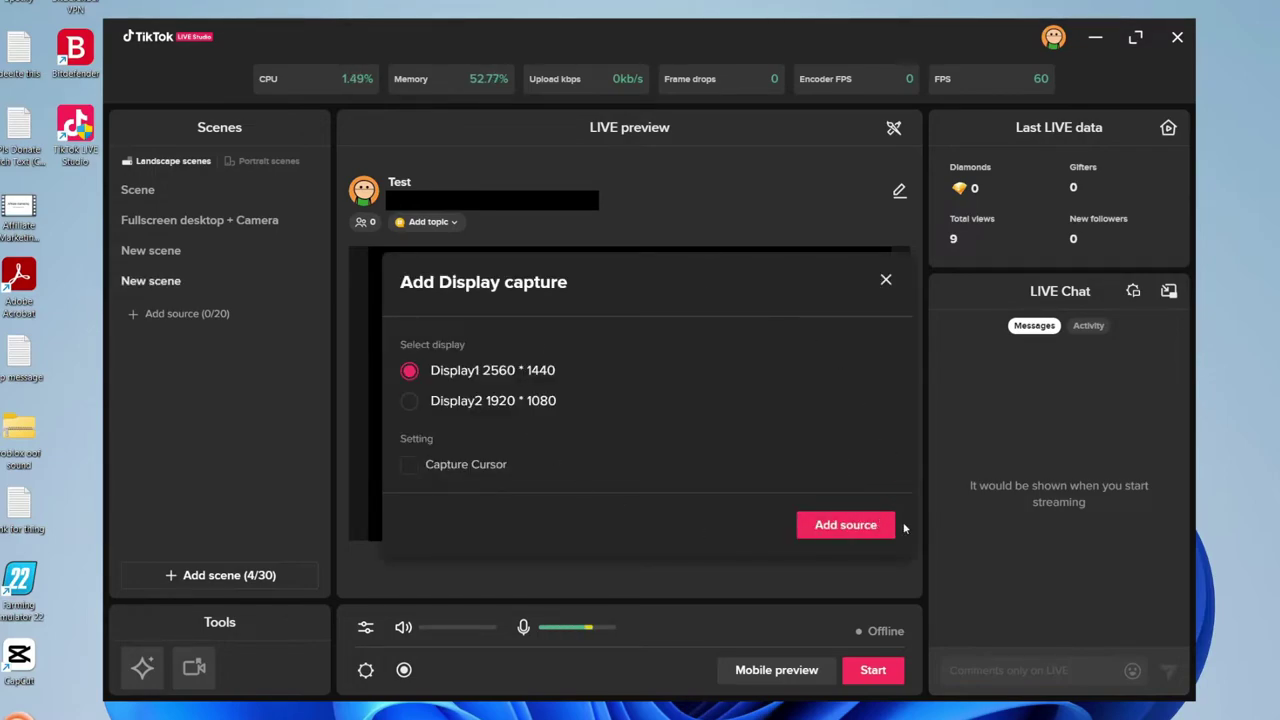
pyautogui.click(860, 537)
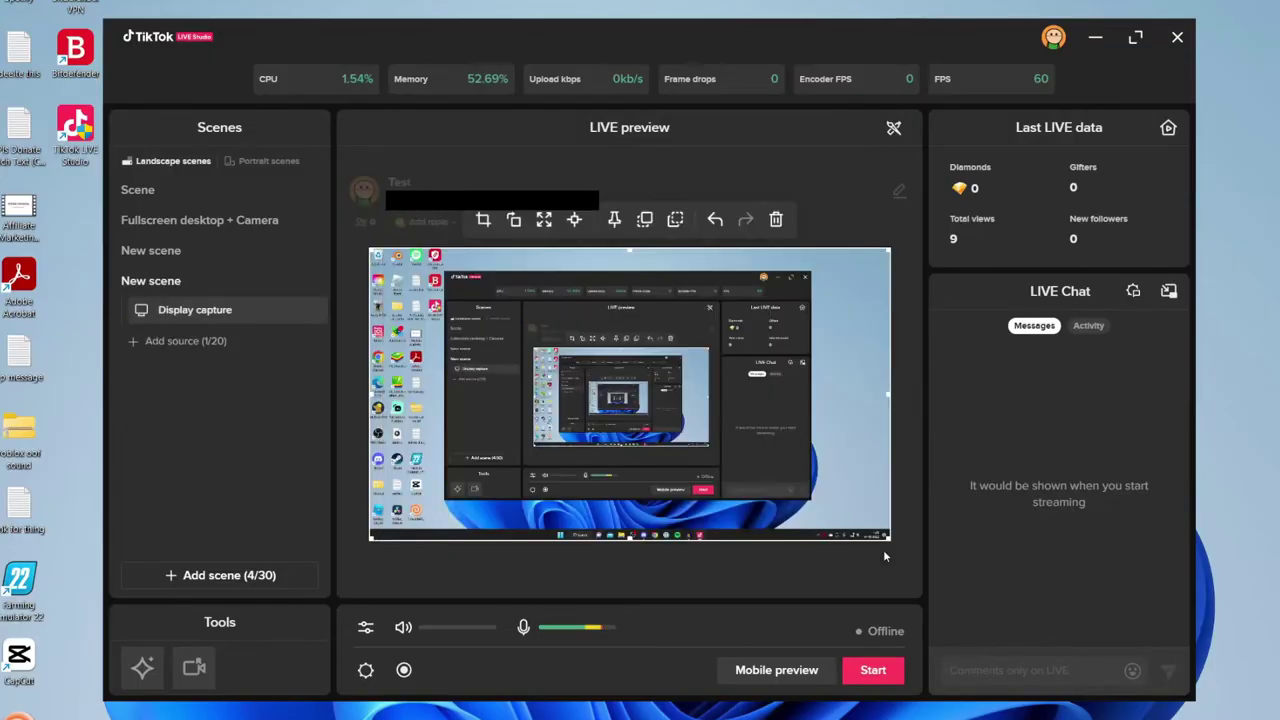
# Add an 'Example!' text source at the preview's top-left, then switch to New scene.
pyautogui.click(185, 342)
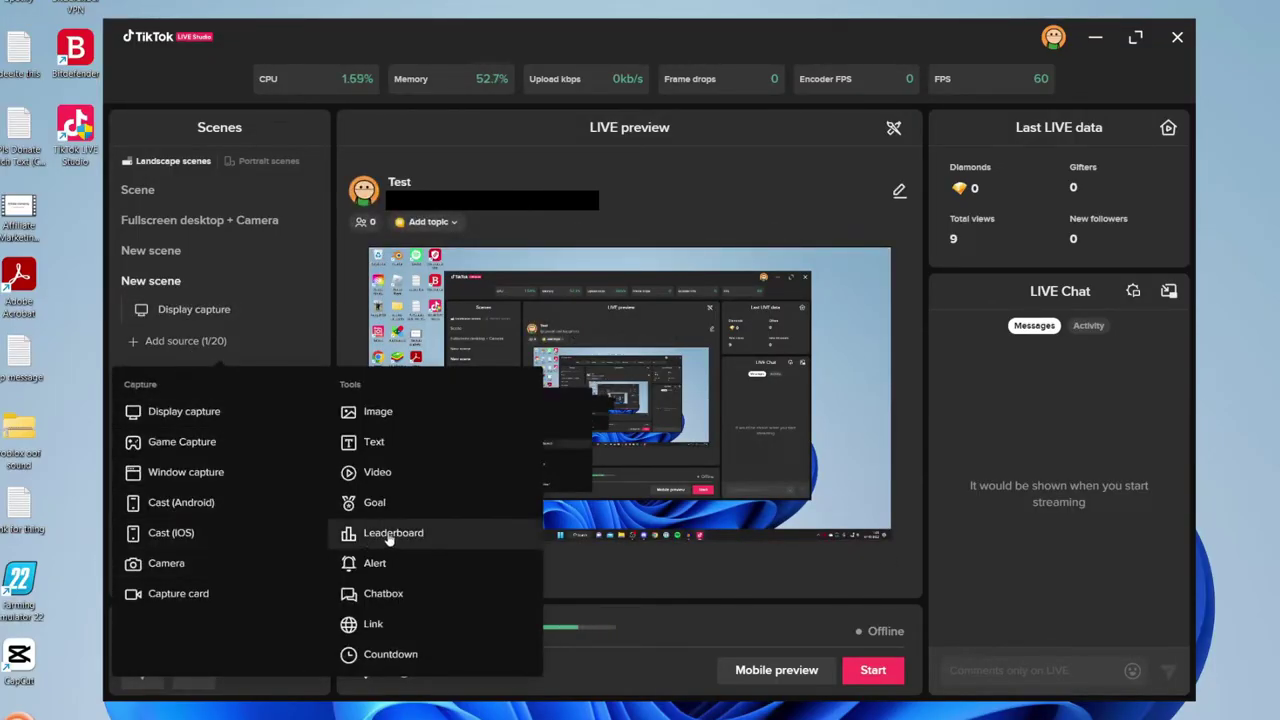
pyautogui.click(374, 441)
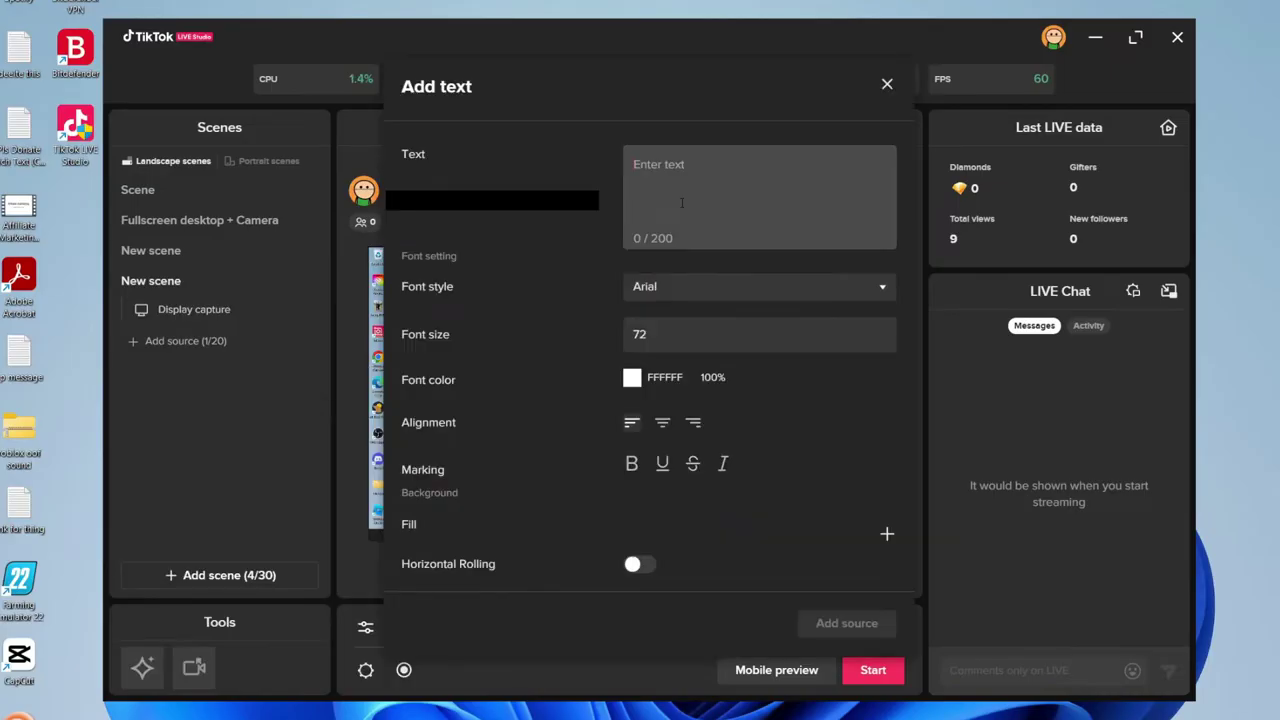
pyautogui.click(682, 203)
pyautogui.write('Example!')
pyautogui.click(855, 625)
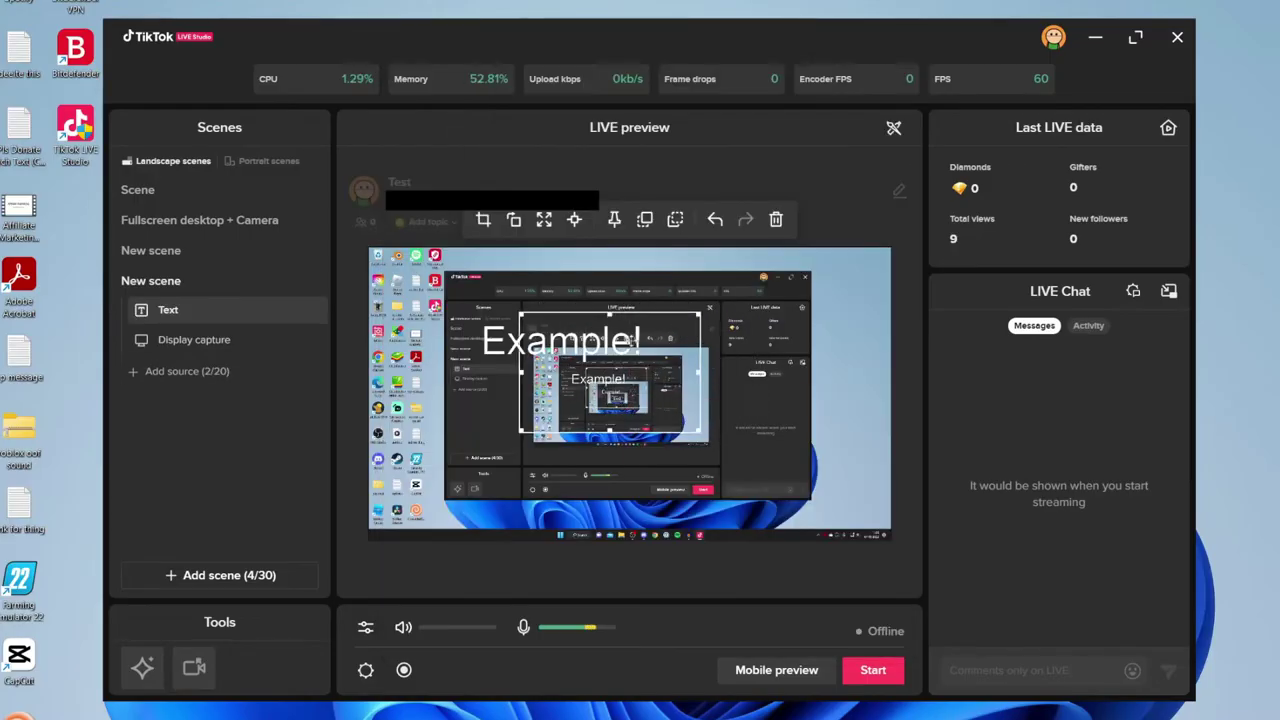
pyautogui.moveTo(494, 288); pyautogui.dragTo(462, 283)
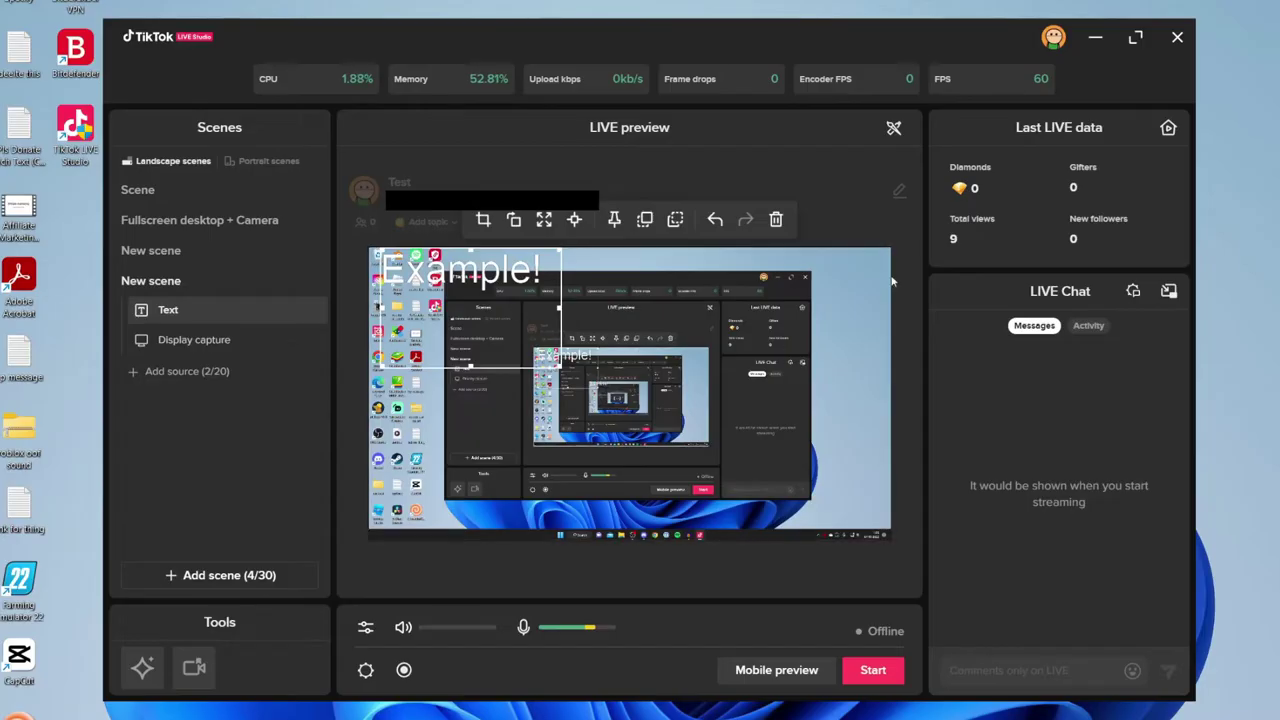
pyautogui.click(200, 252)
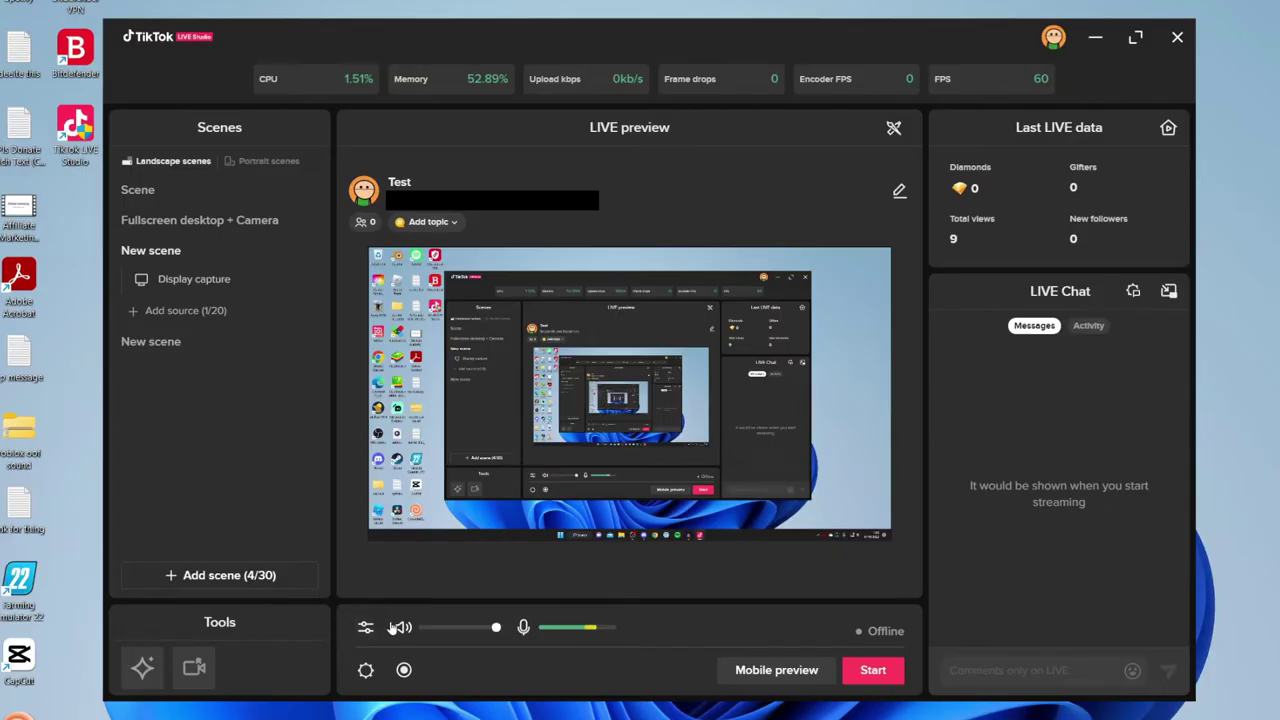
# Set stream video quality to 720P (1280*720, 30 FPS, 2000 bitrate) and close settings.
pyautogui.click(366, 671)
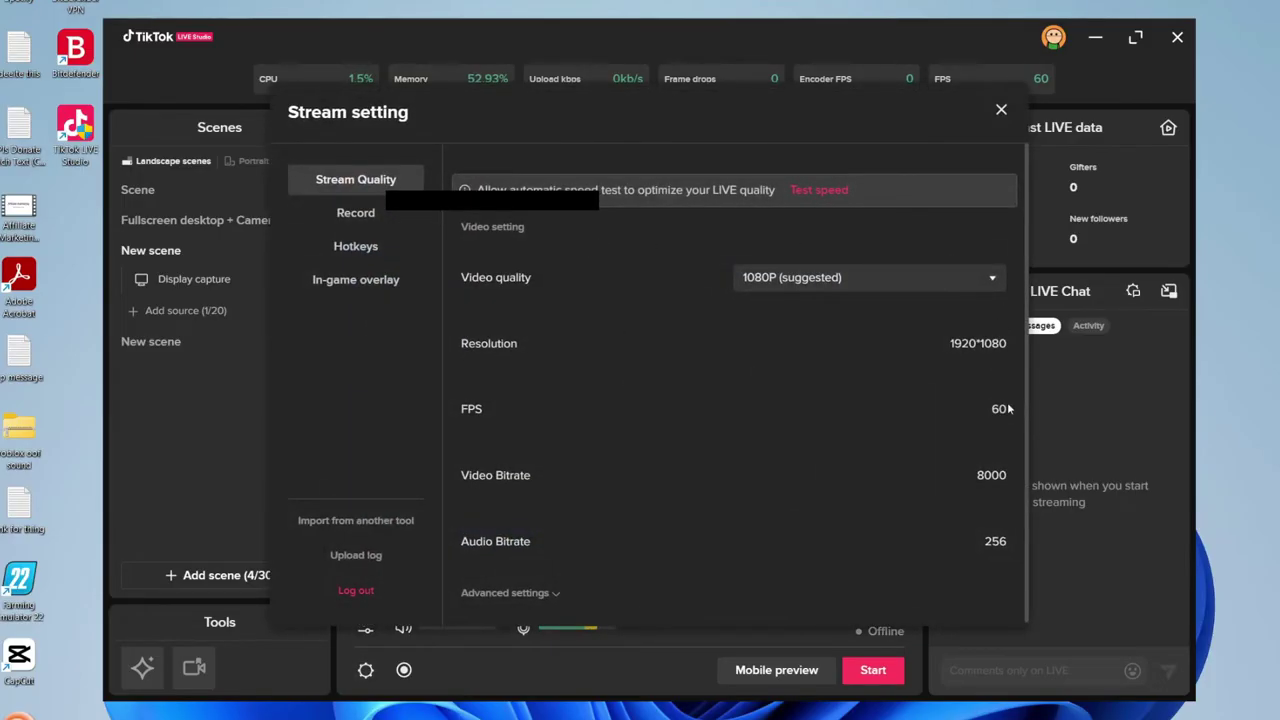
pyautogui.click(812, 272)
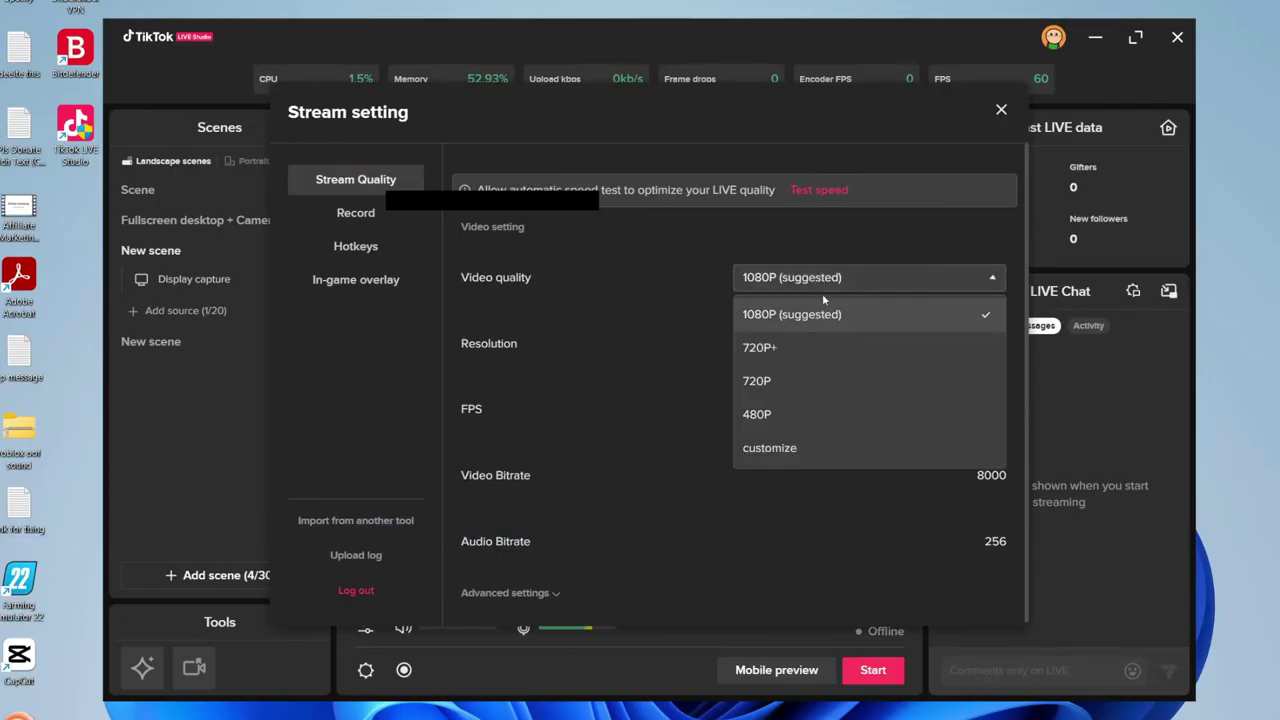
pyautogui.click(837, 382)
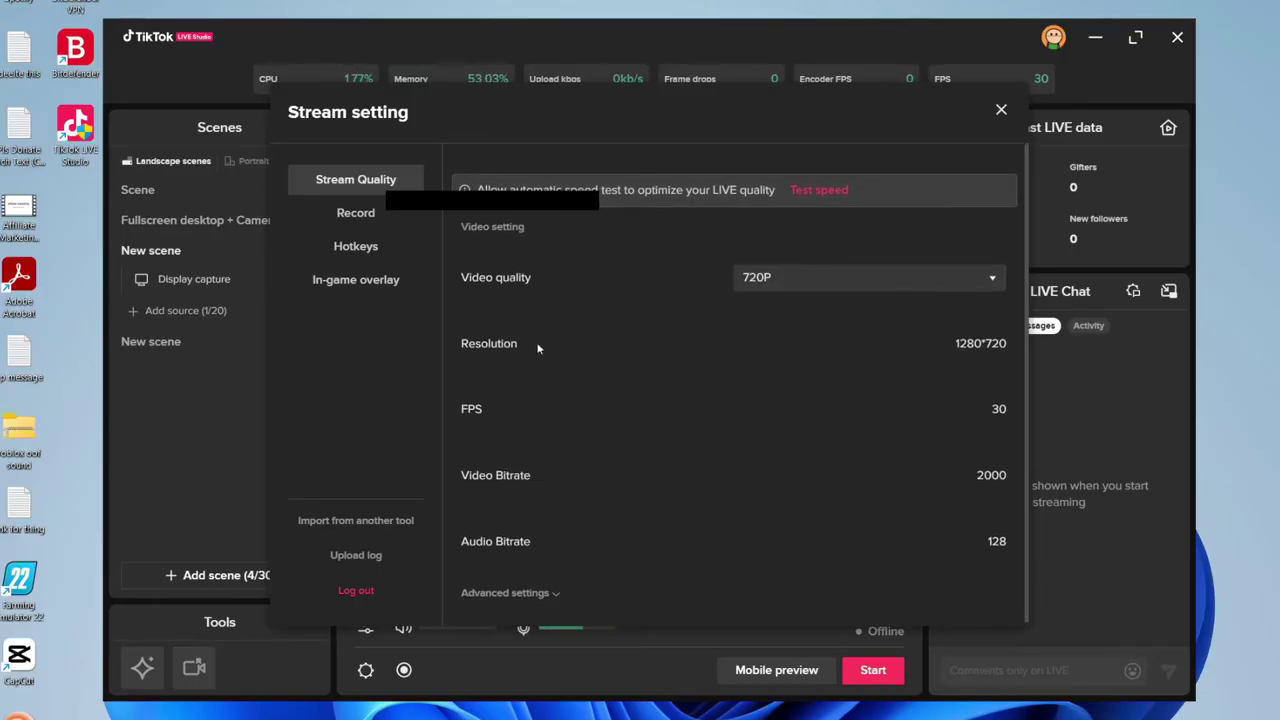
pyautogui.click(1001, 109)
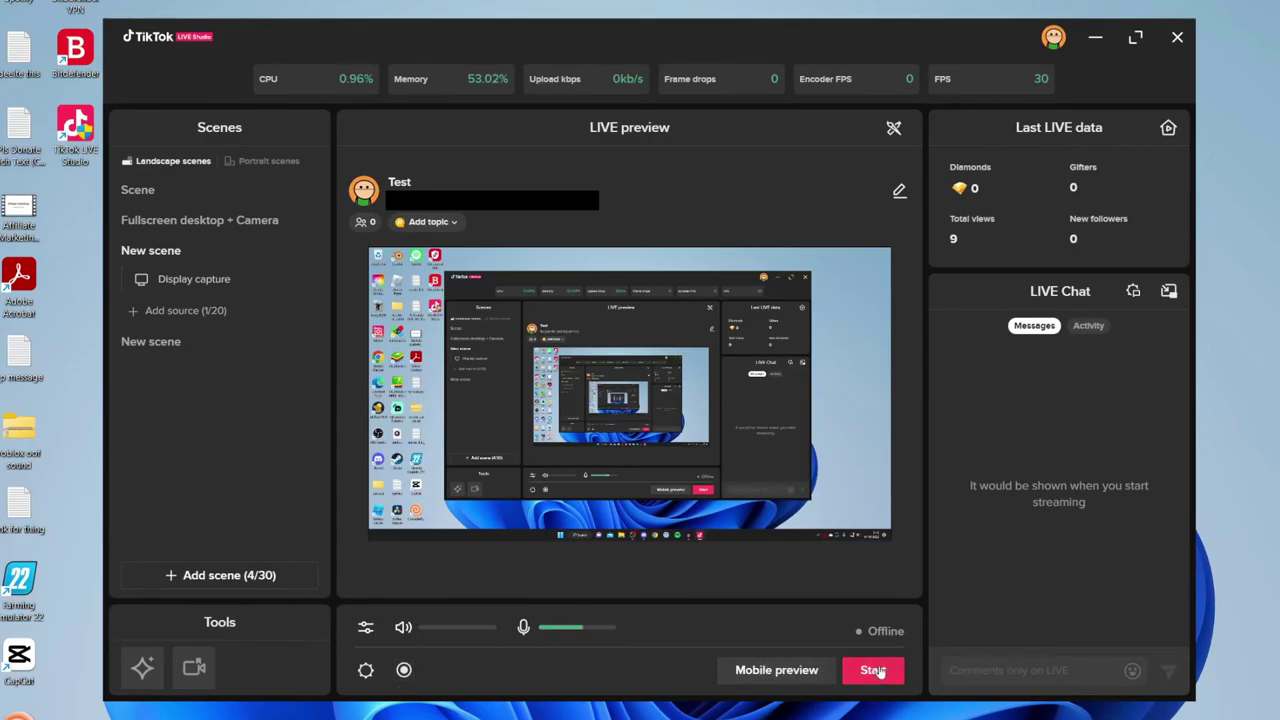
# Switch to the empty scene named Scene, briefly toggling to OBS and back.
pyautogui.click(138, 189)
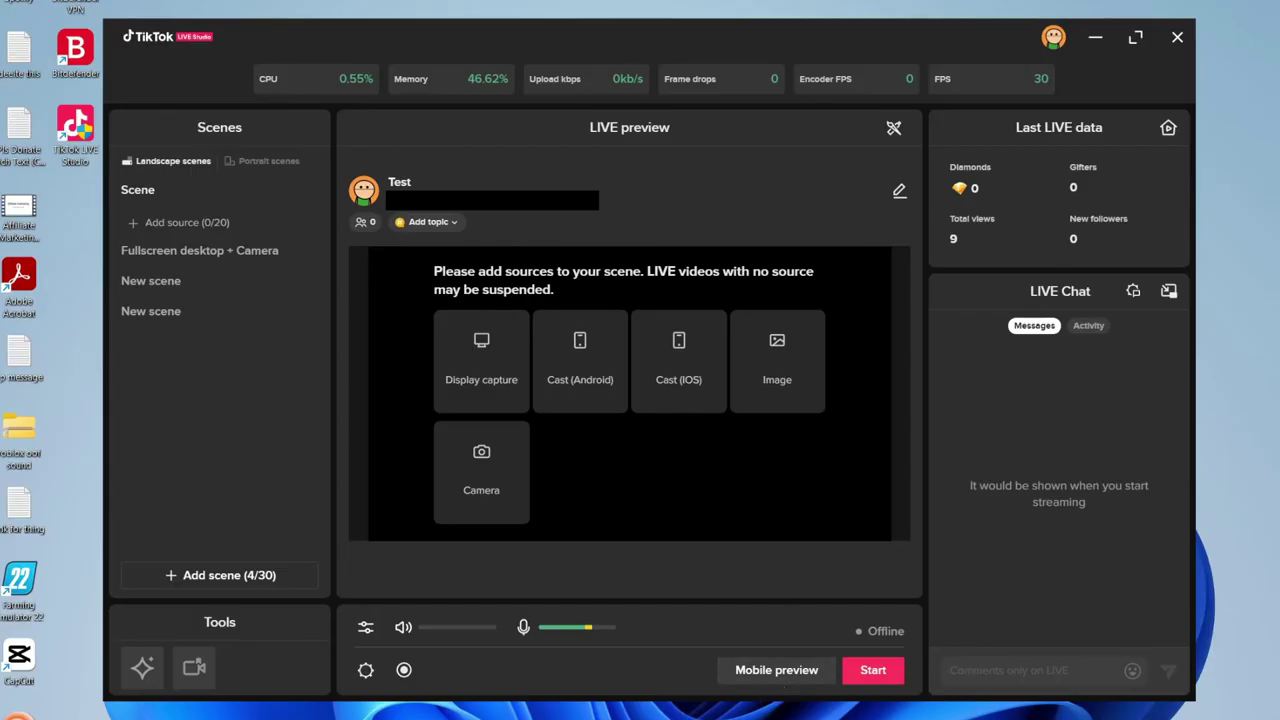
pyautogui.hotkey('alt', 'Tab')
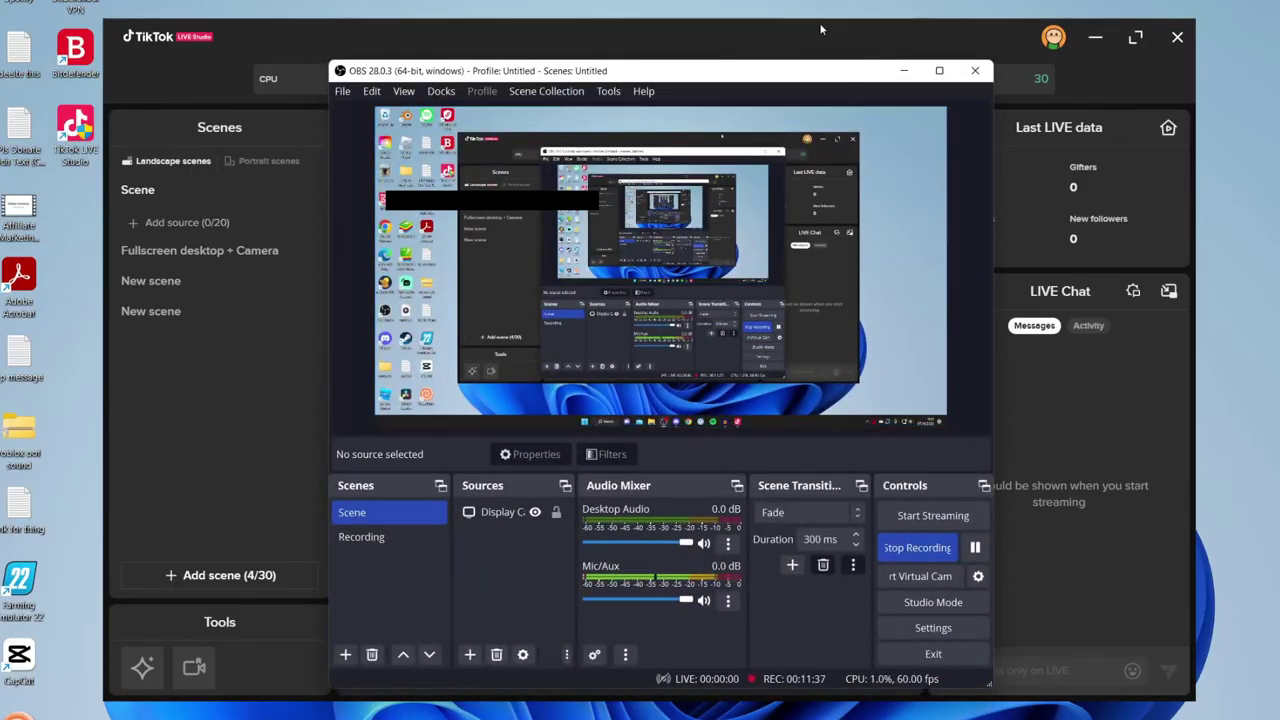
pyautogui.hotkey('alt', 'Tab')
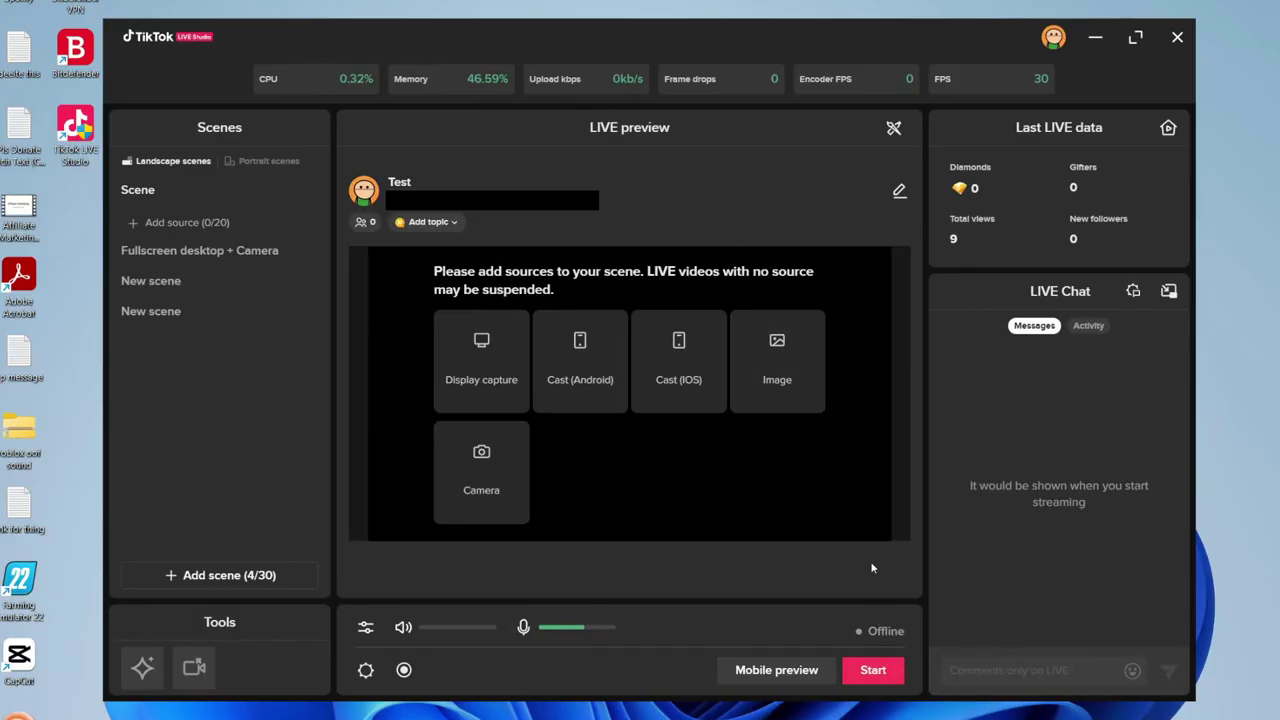